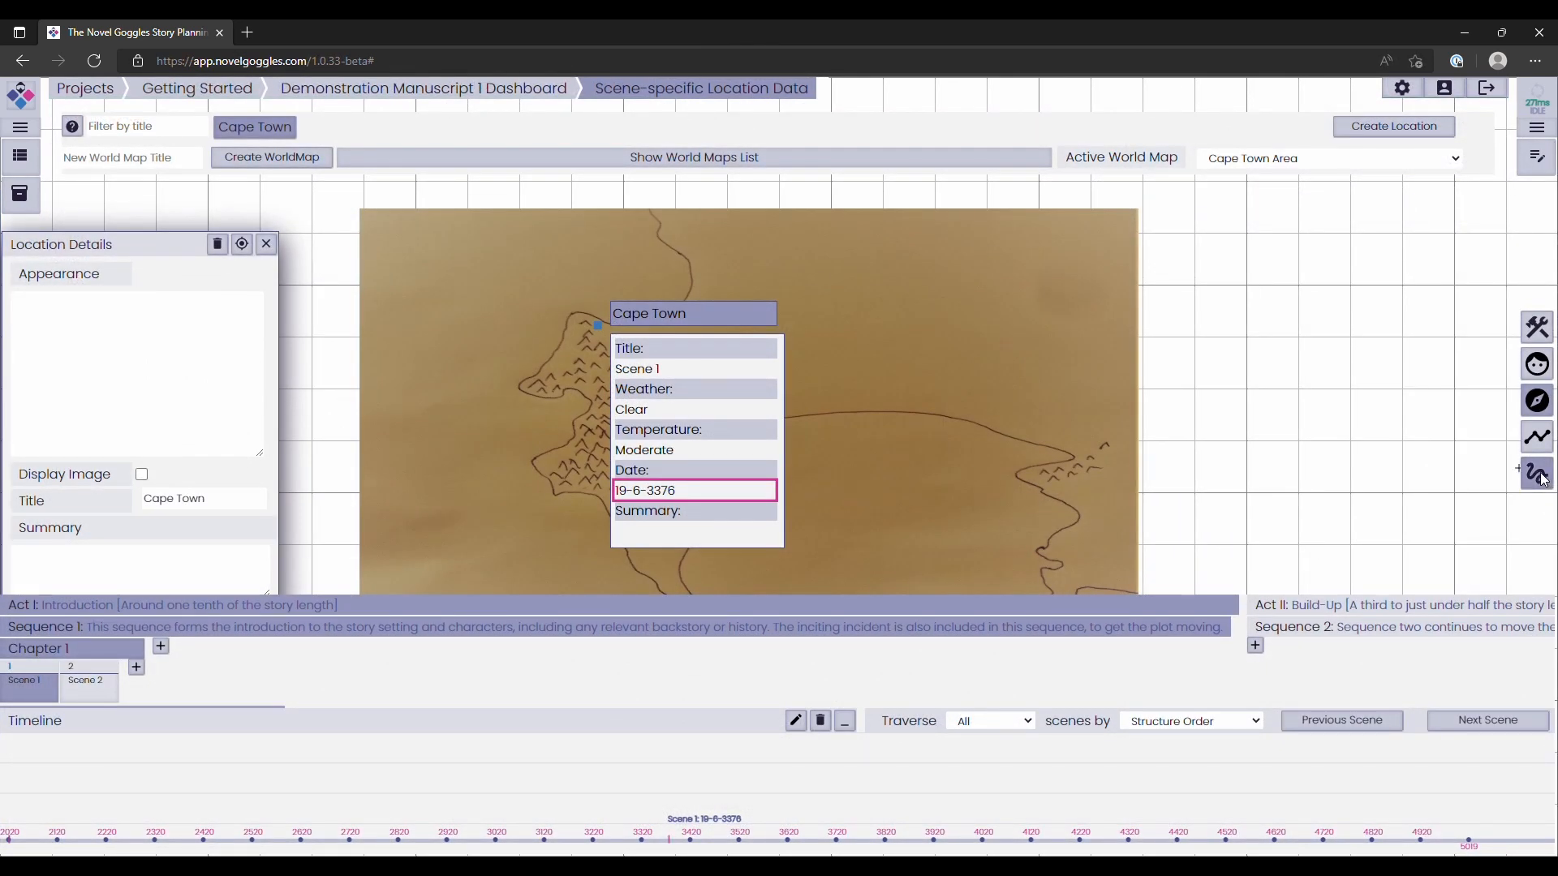
- Check where Scene 1's date appears in the Story Arcs view and in the Writing view
click(1539, 477)
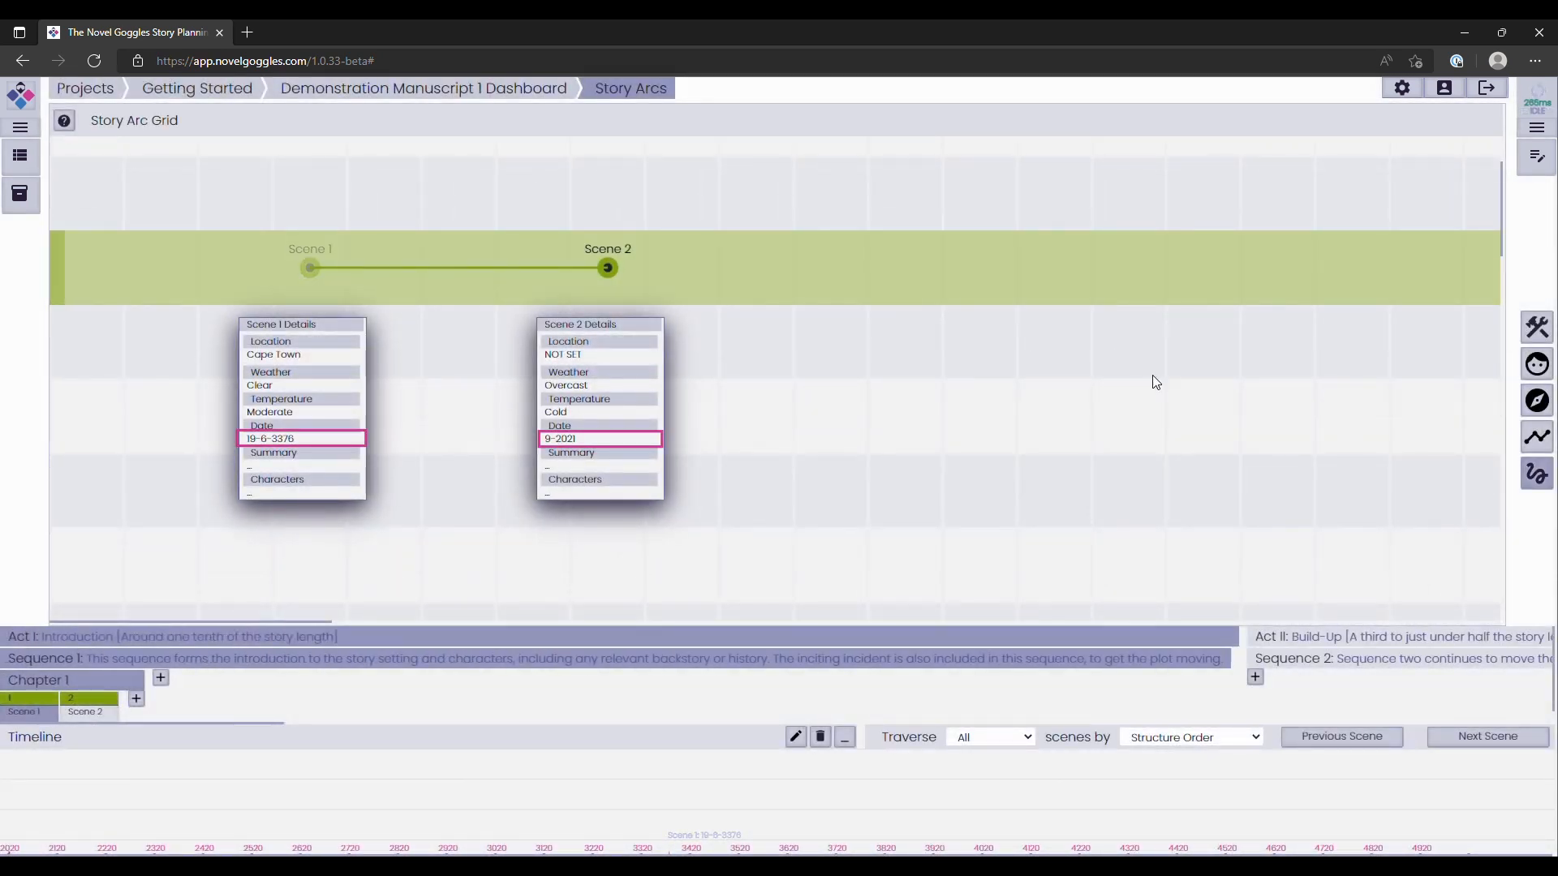
click(1539, 163)
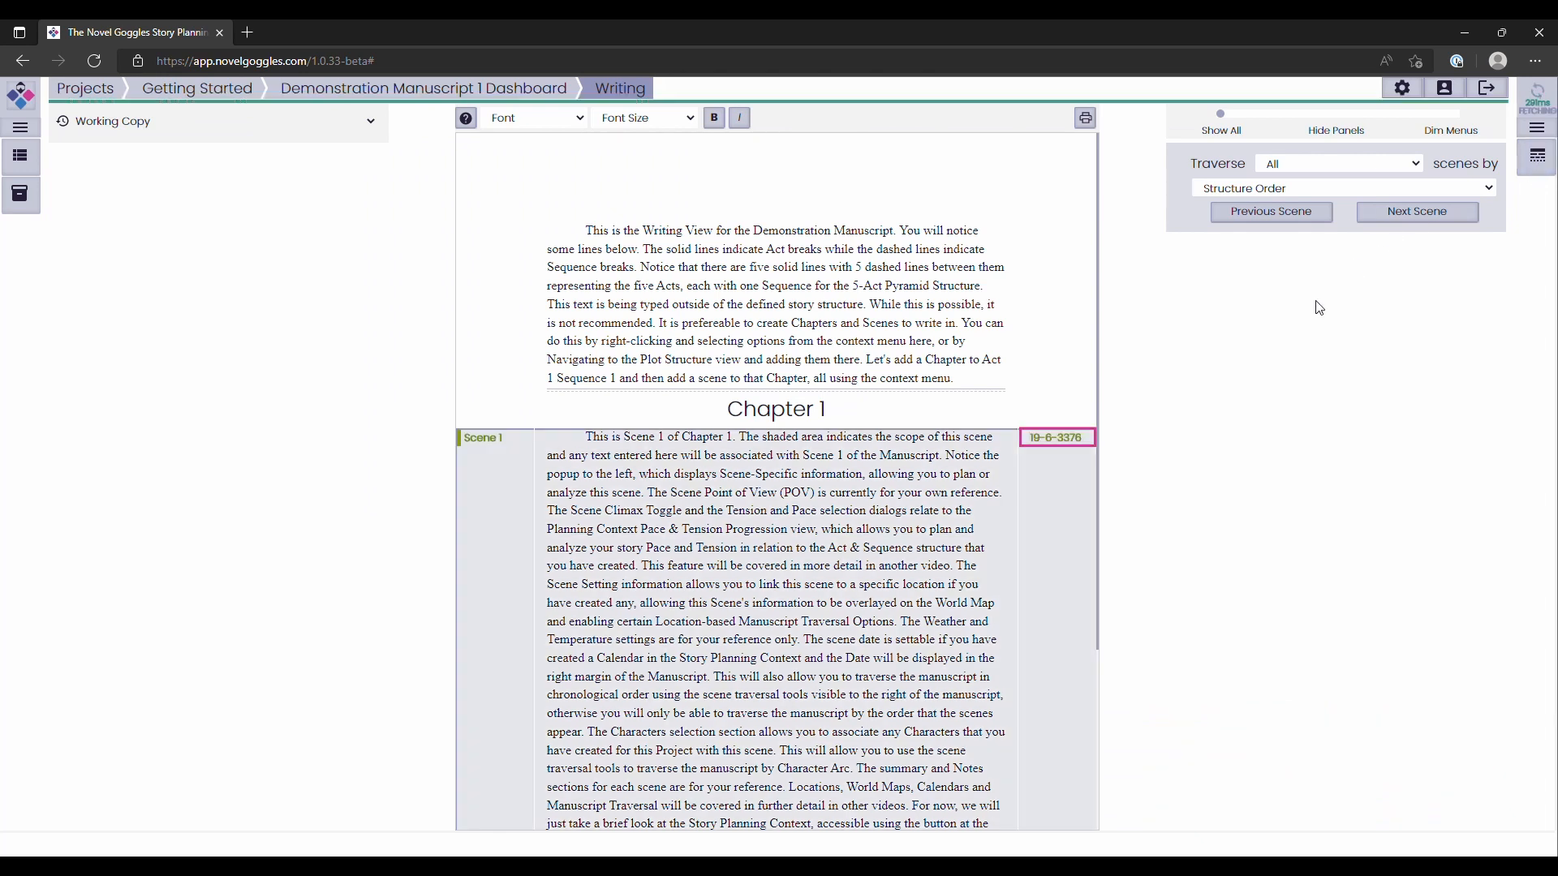
mouse_move(1091, 467)
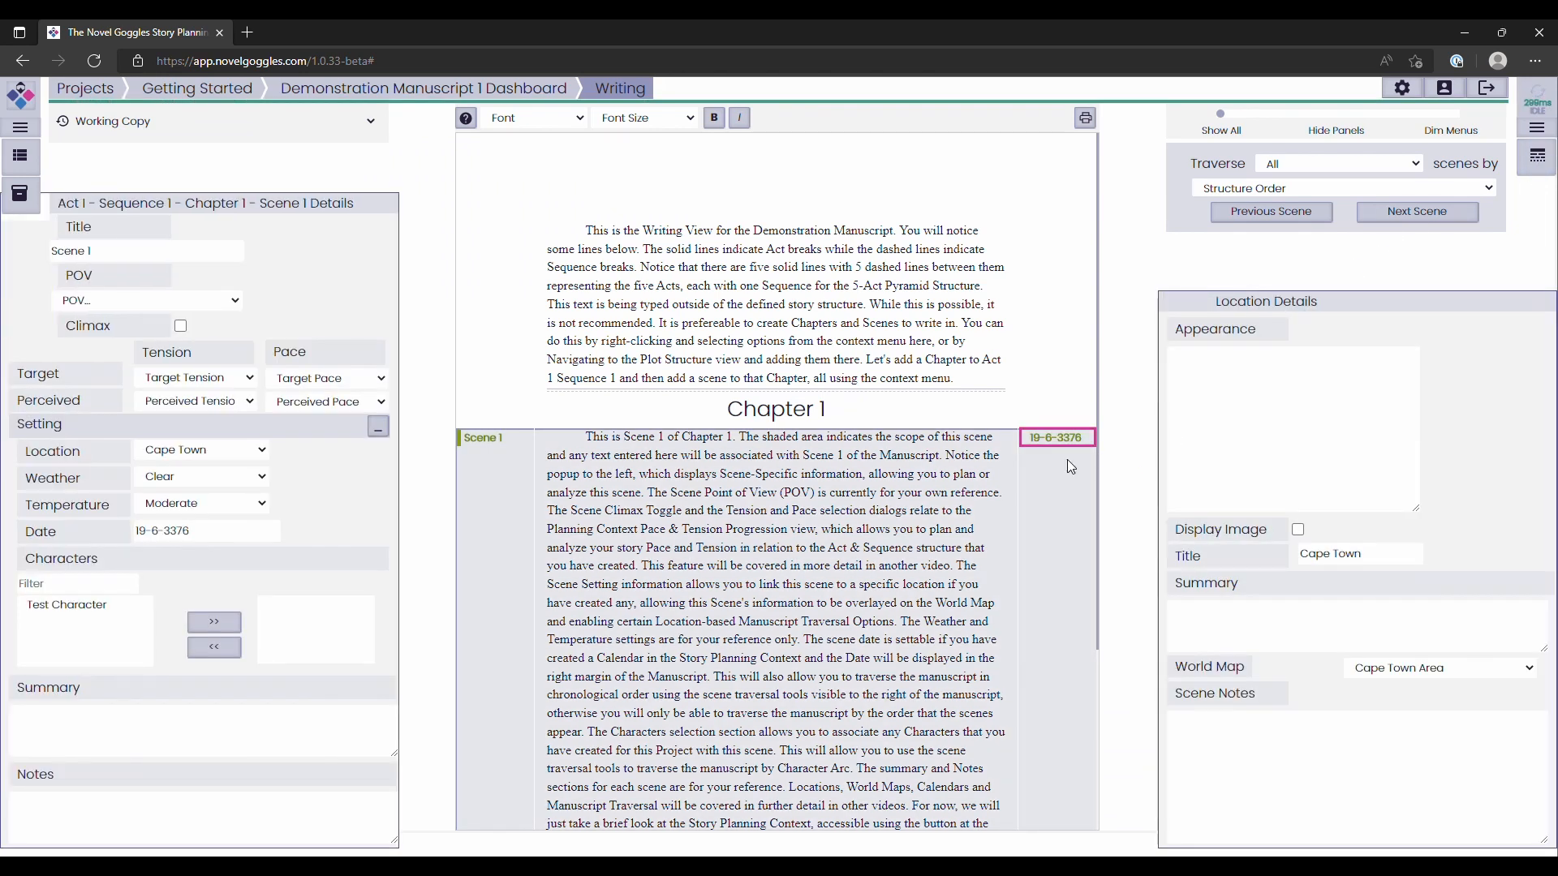
click(1057, 451)
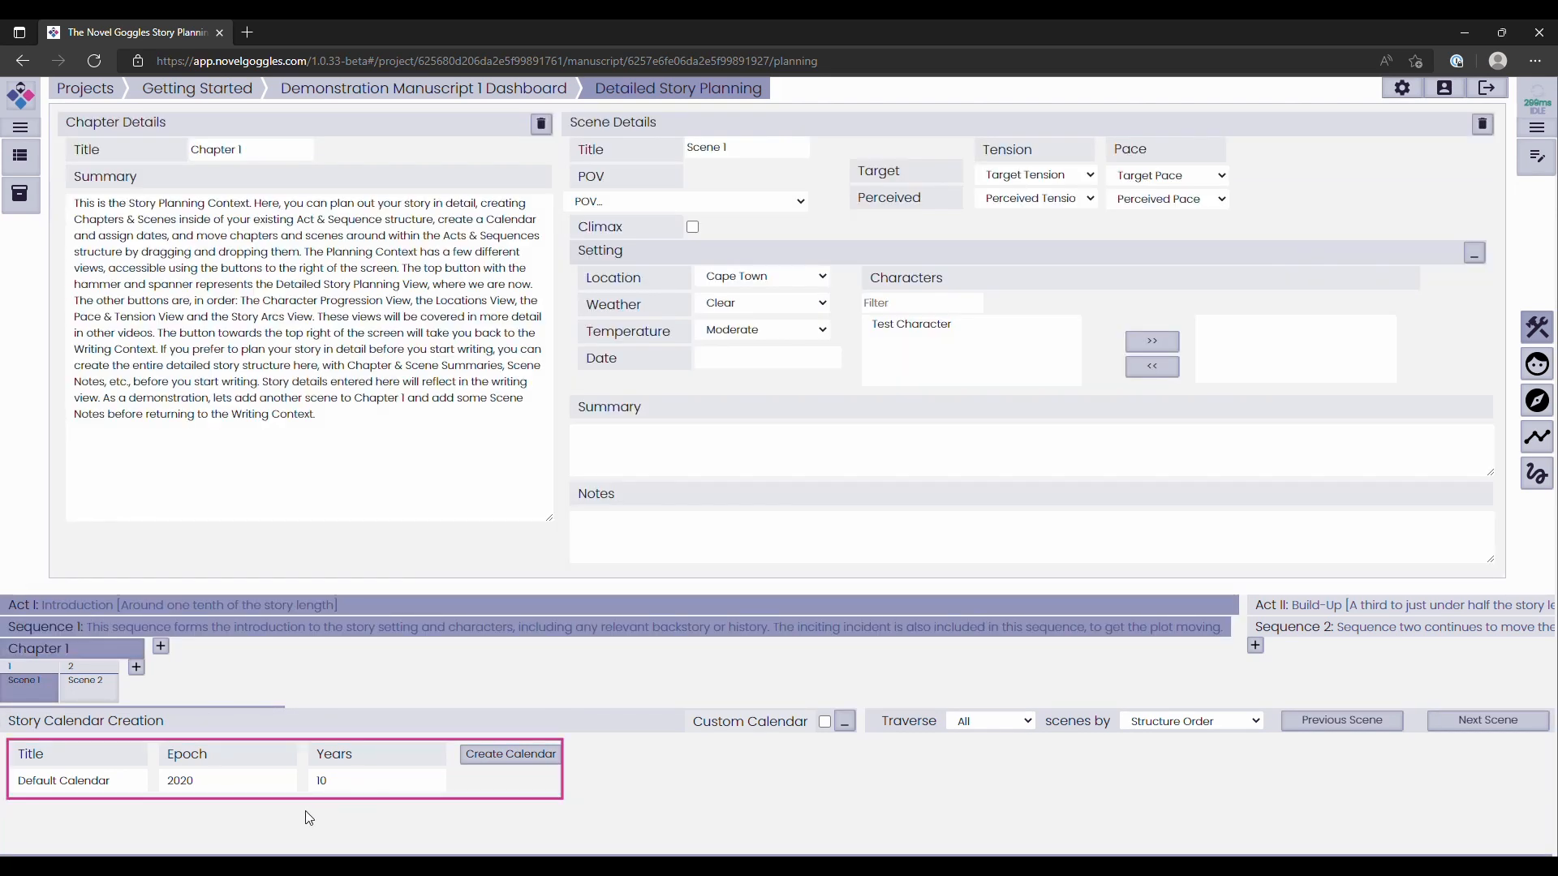
- Examine the default calendar's title, epoch and years, and enable the custom calendar to review its month names and day counts
click(121, 791)
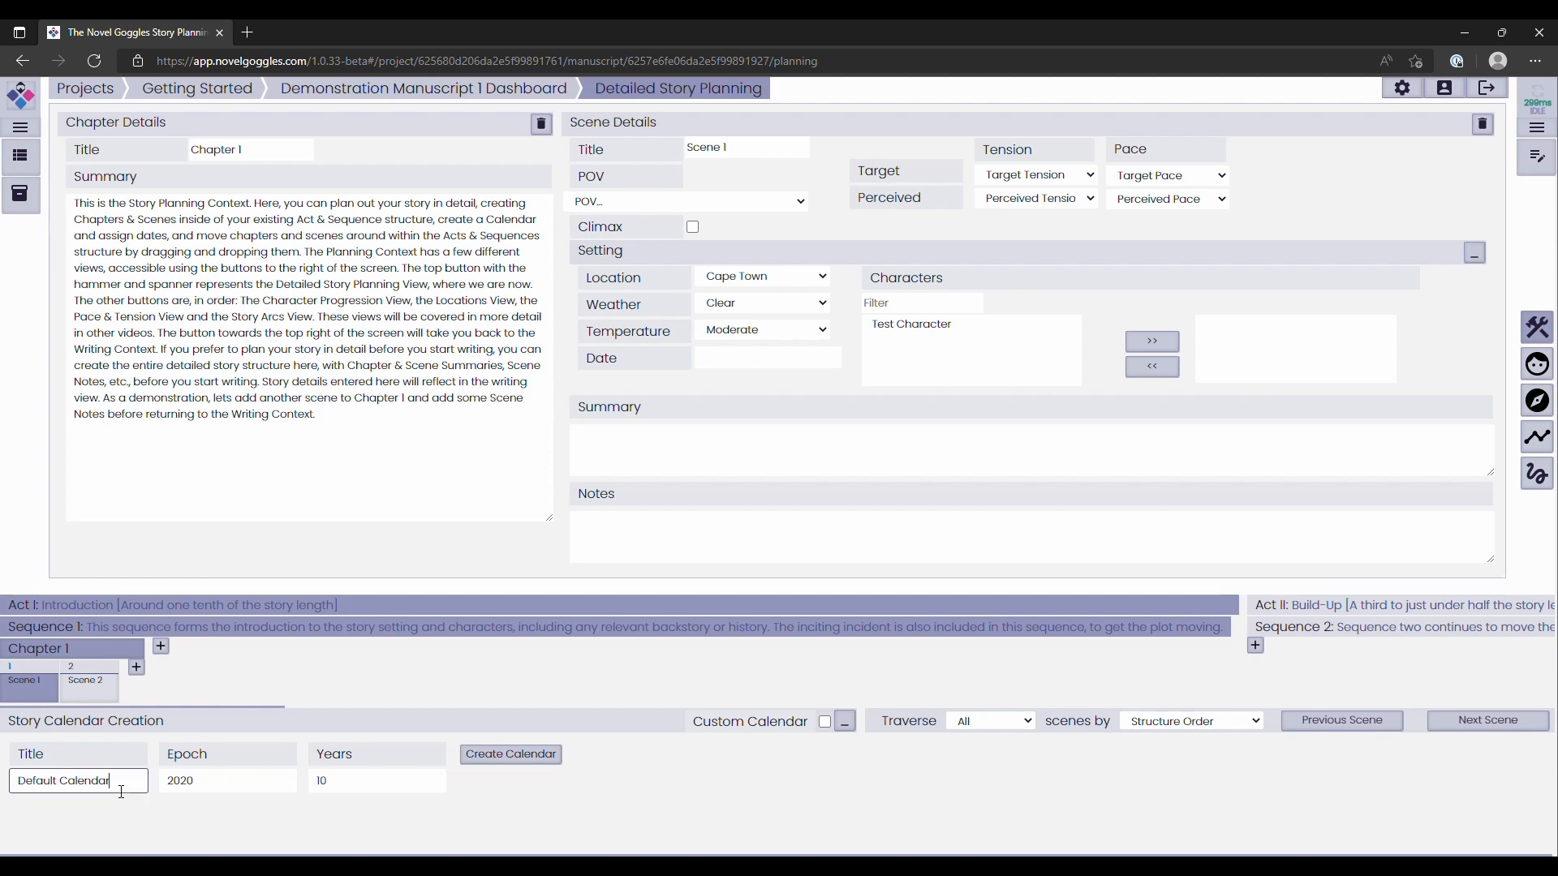
click(218, 790)
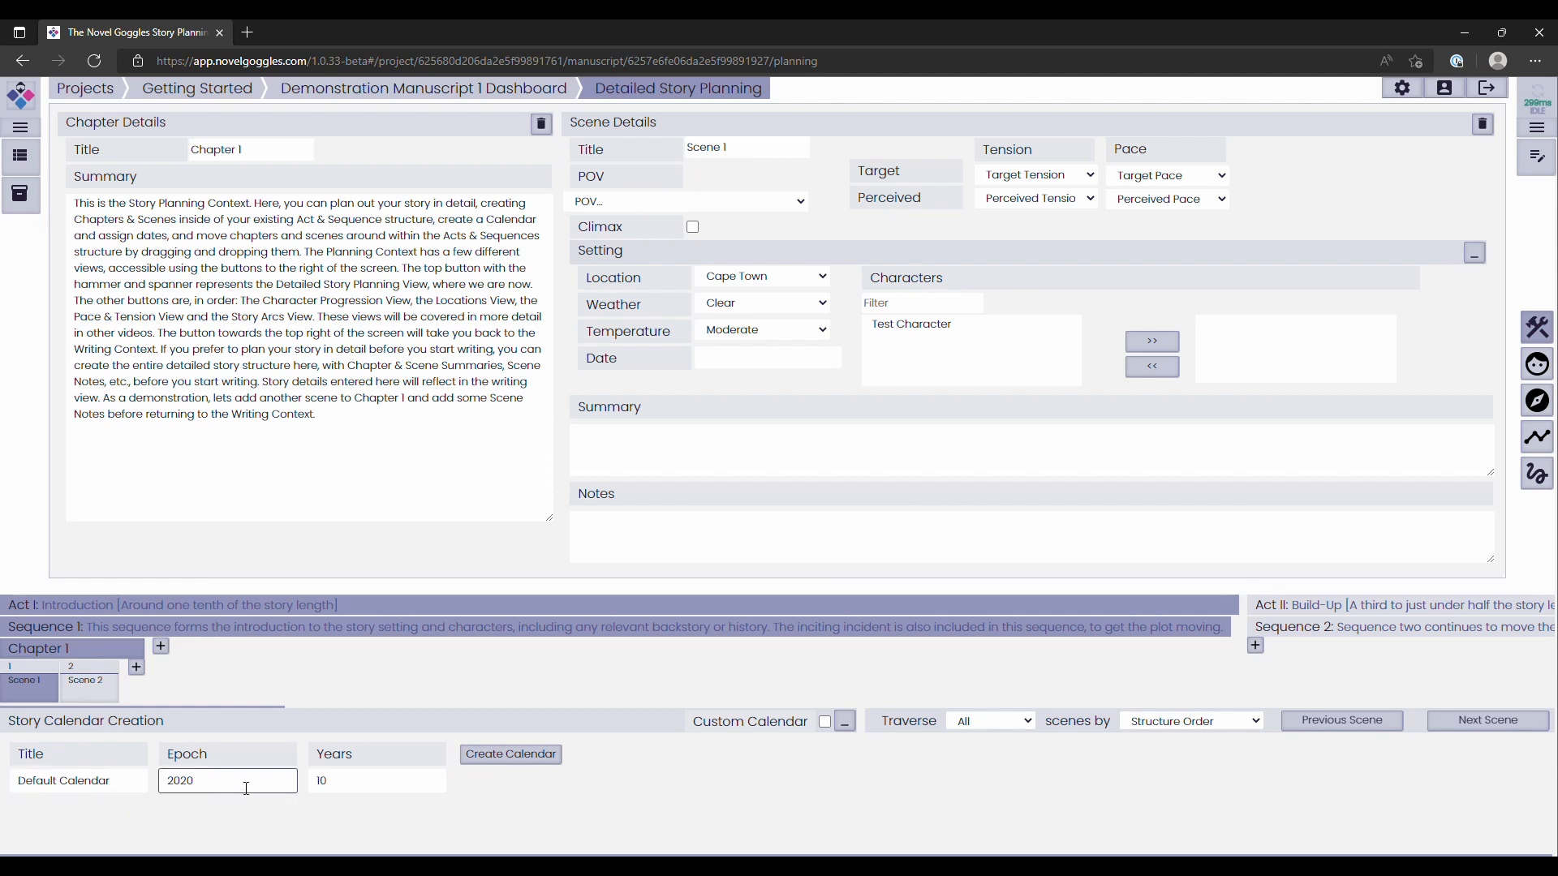
click(350, 784)
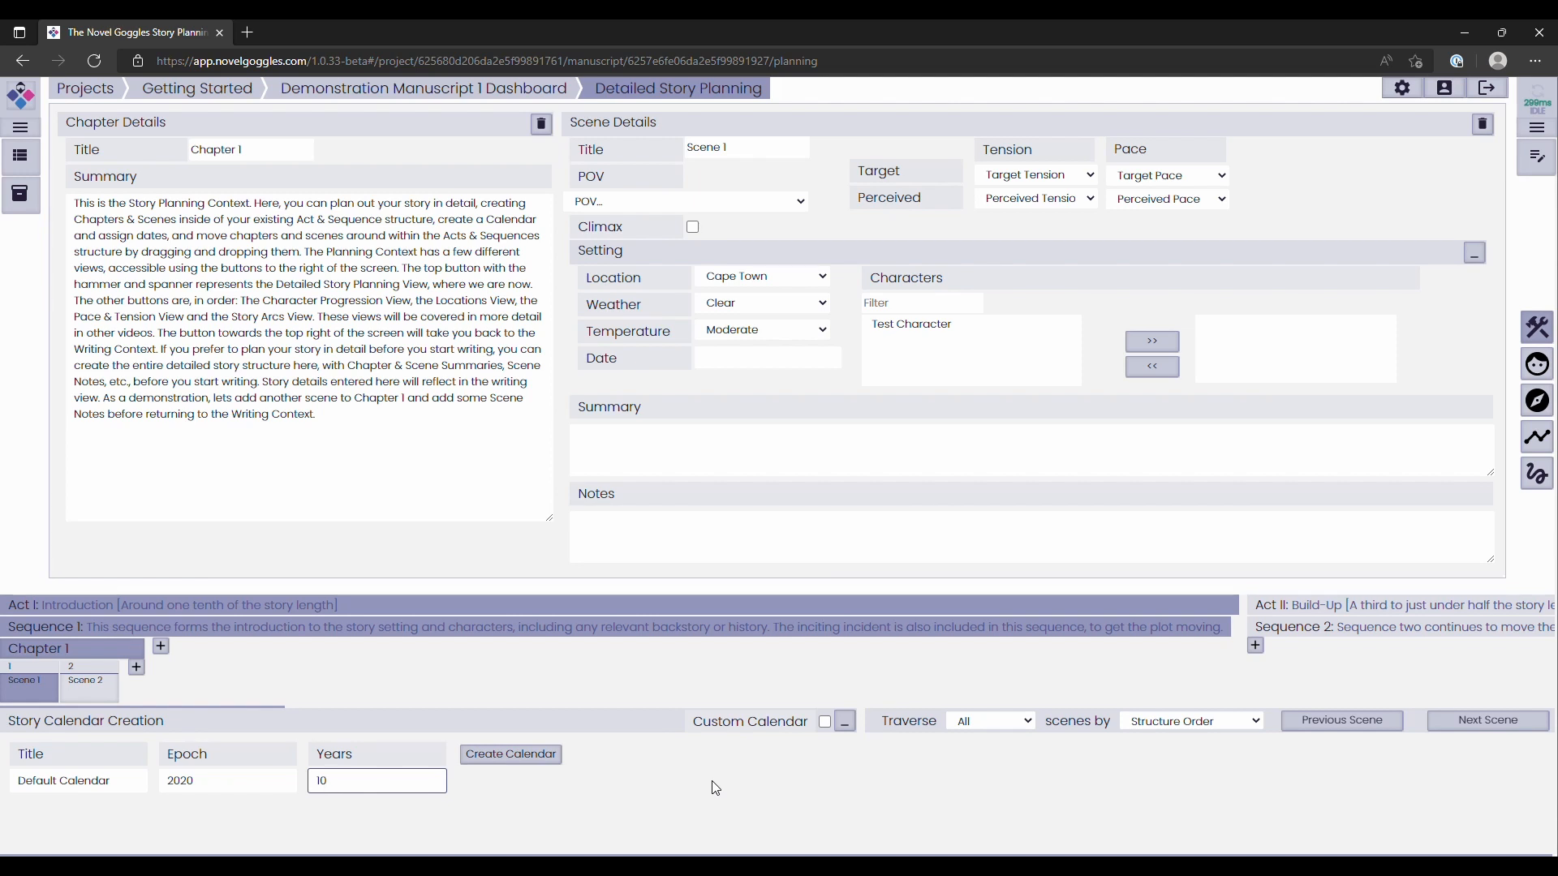
click(762, 722)
click(765, 728)
scroll(795, 745, down, 2)
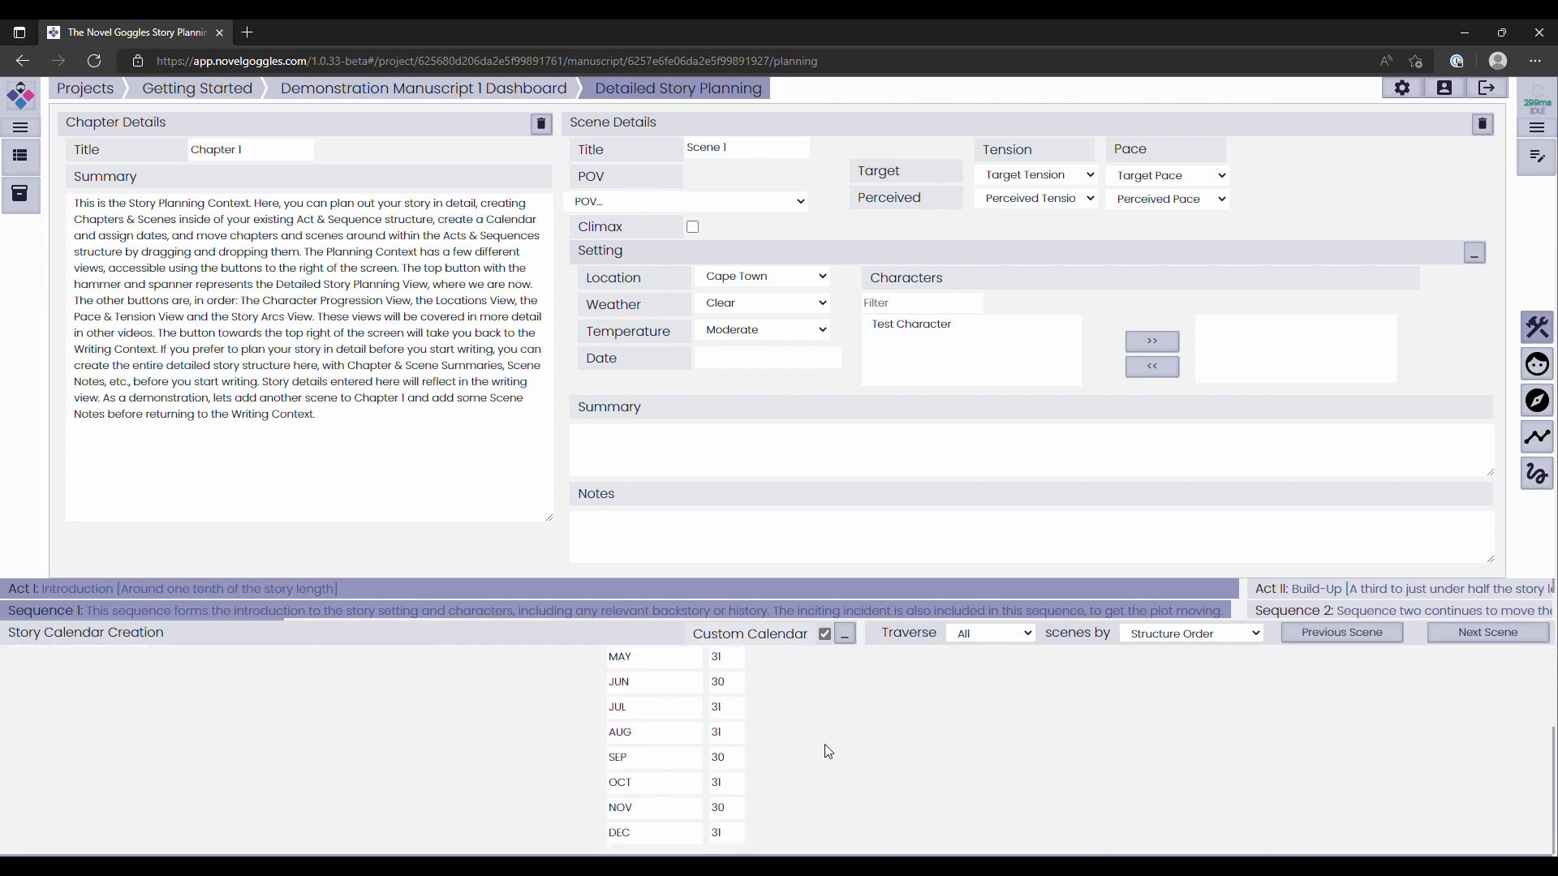
scroll(830, 754, up, 2)
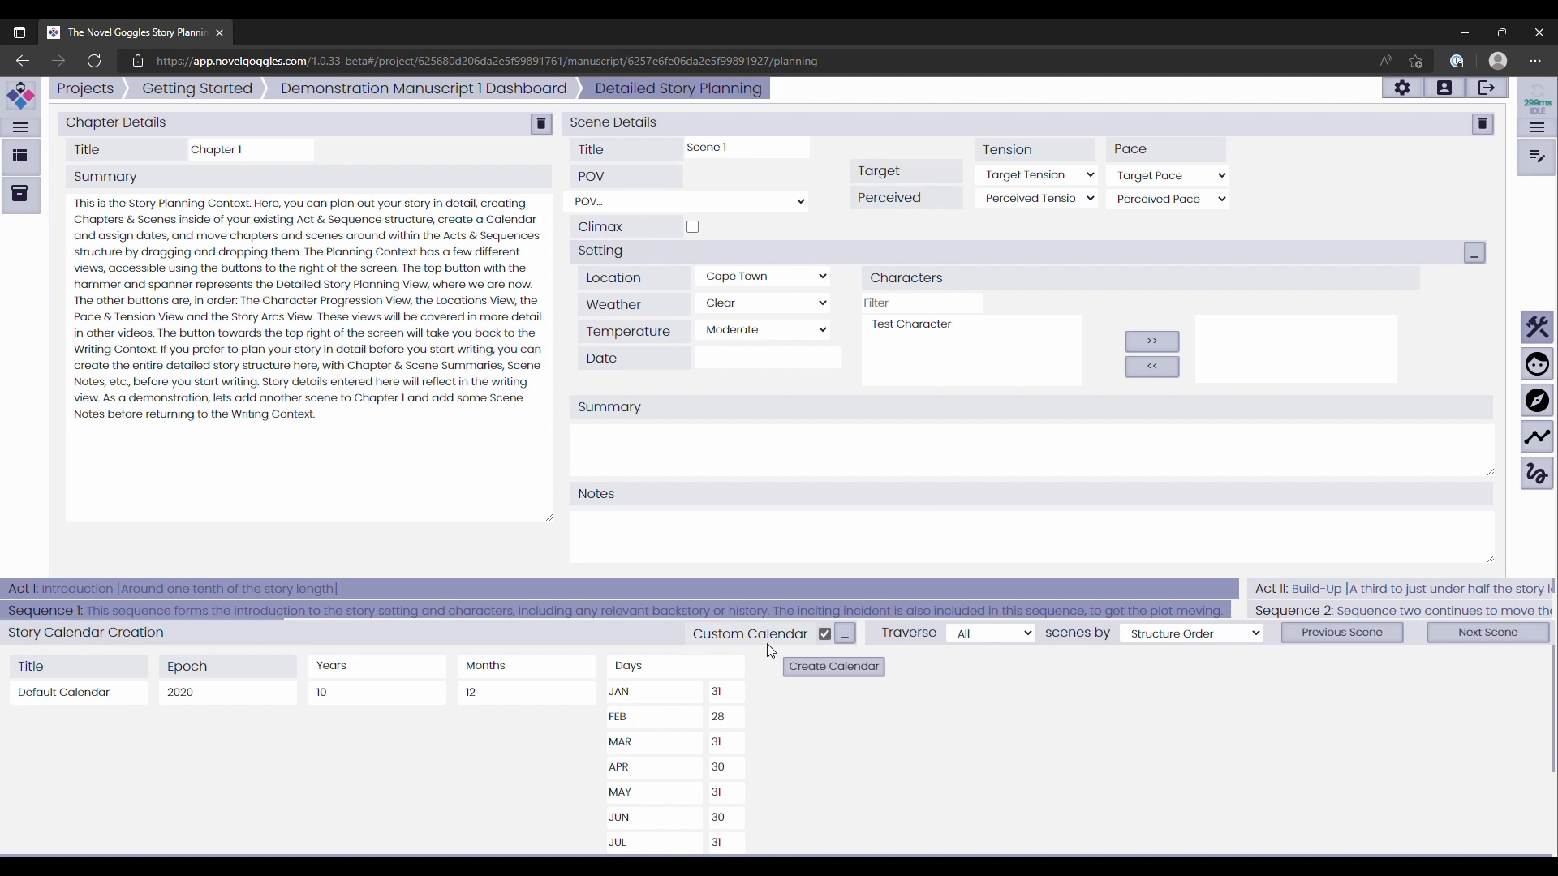
scroll(772, 674, down, 2)
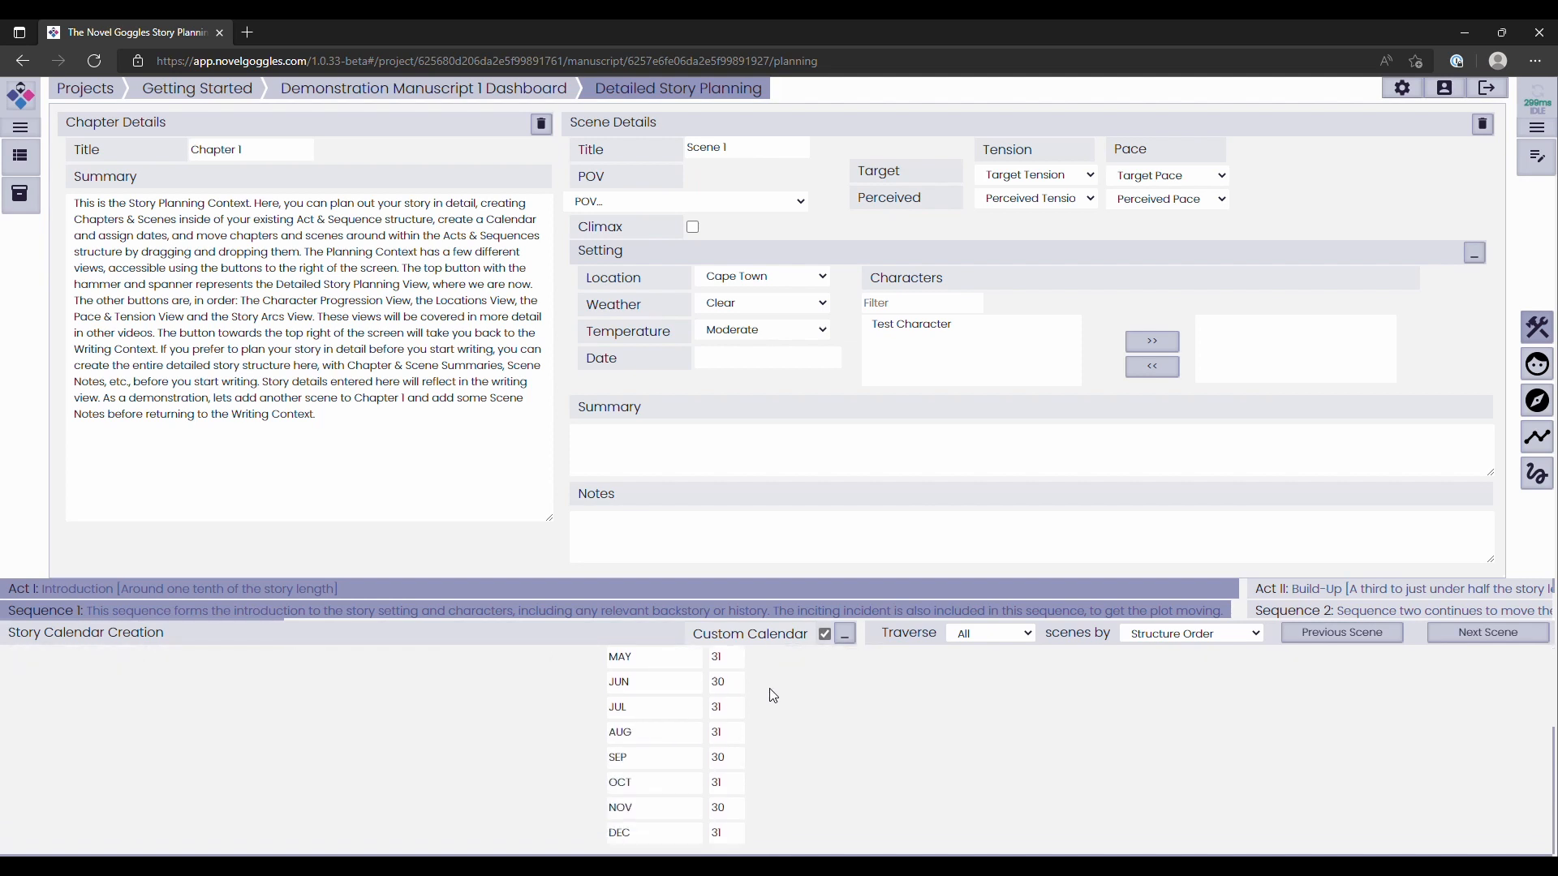
scroll(773, 692, up, 2)
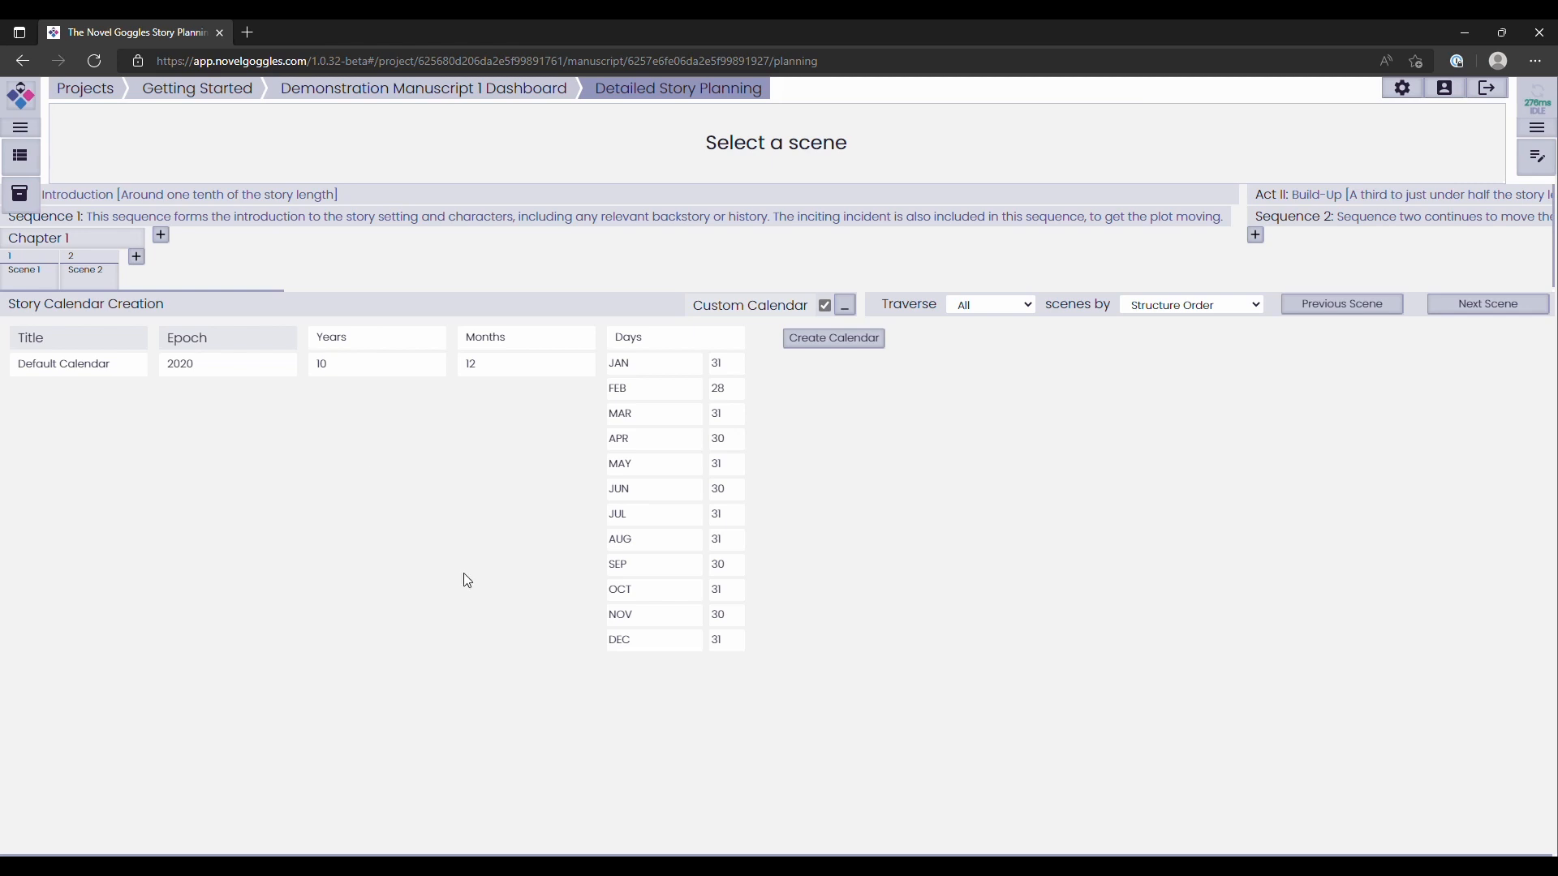
- In the custom calendar, rename Months to Seasons with a count of 4, and rename Days to Sols
click(395, 346)
double_click(489, 341)
text(Seasons)
key(Tab)
text(4)
key(Tab)
text(Sols)
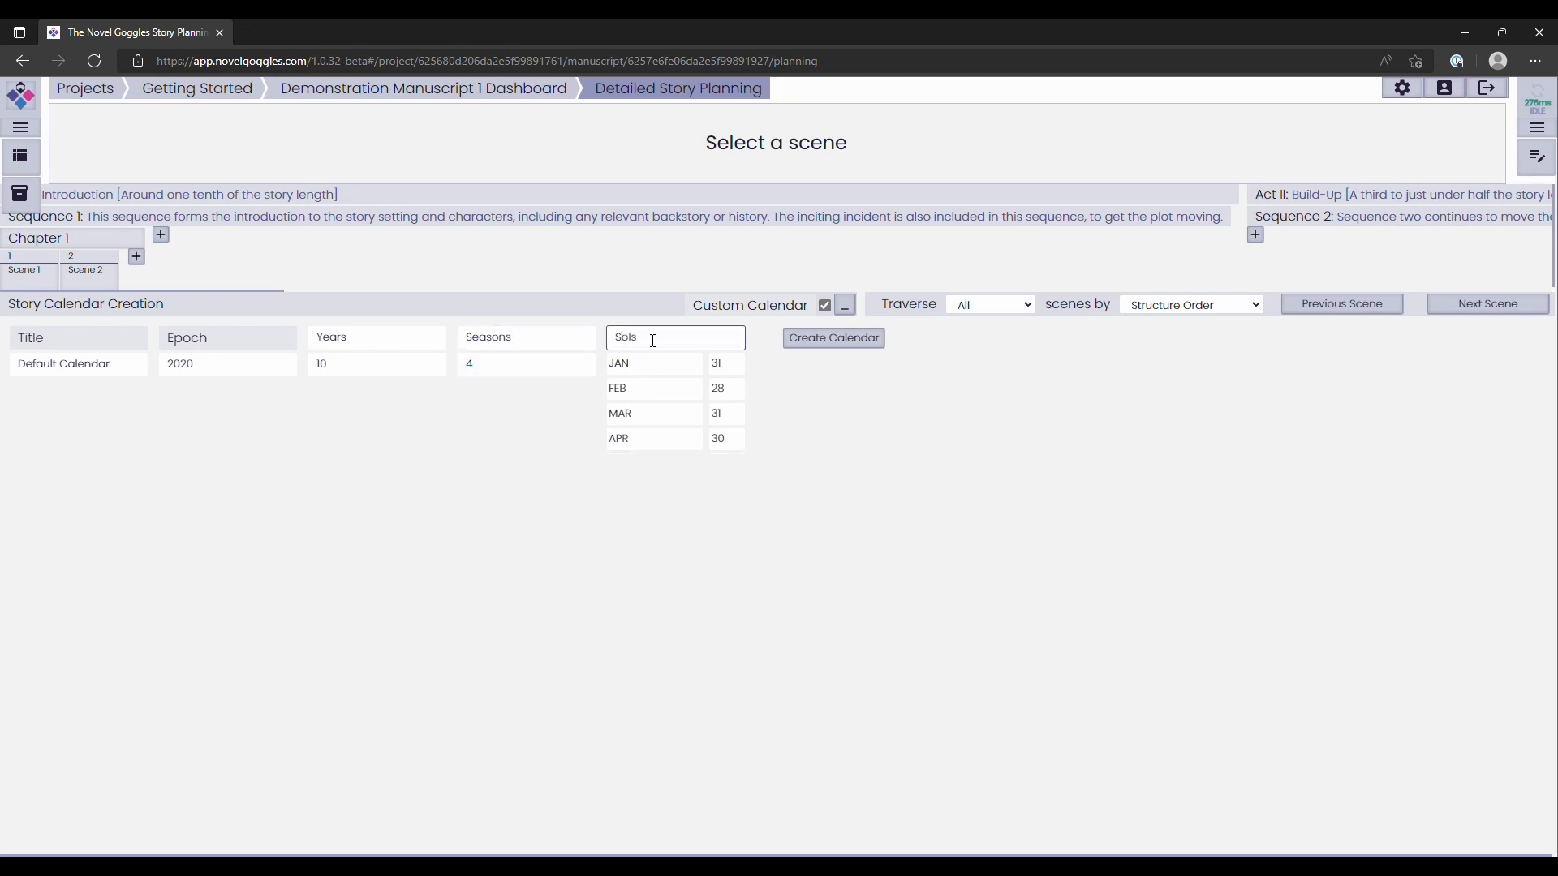
- Name the four seasons Summer, Autumn, Winter and Spring, and give each one 91 sols
key(Tab)
text(Summer)
key(Tab)
text(91)
key(Tab)
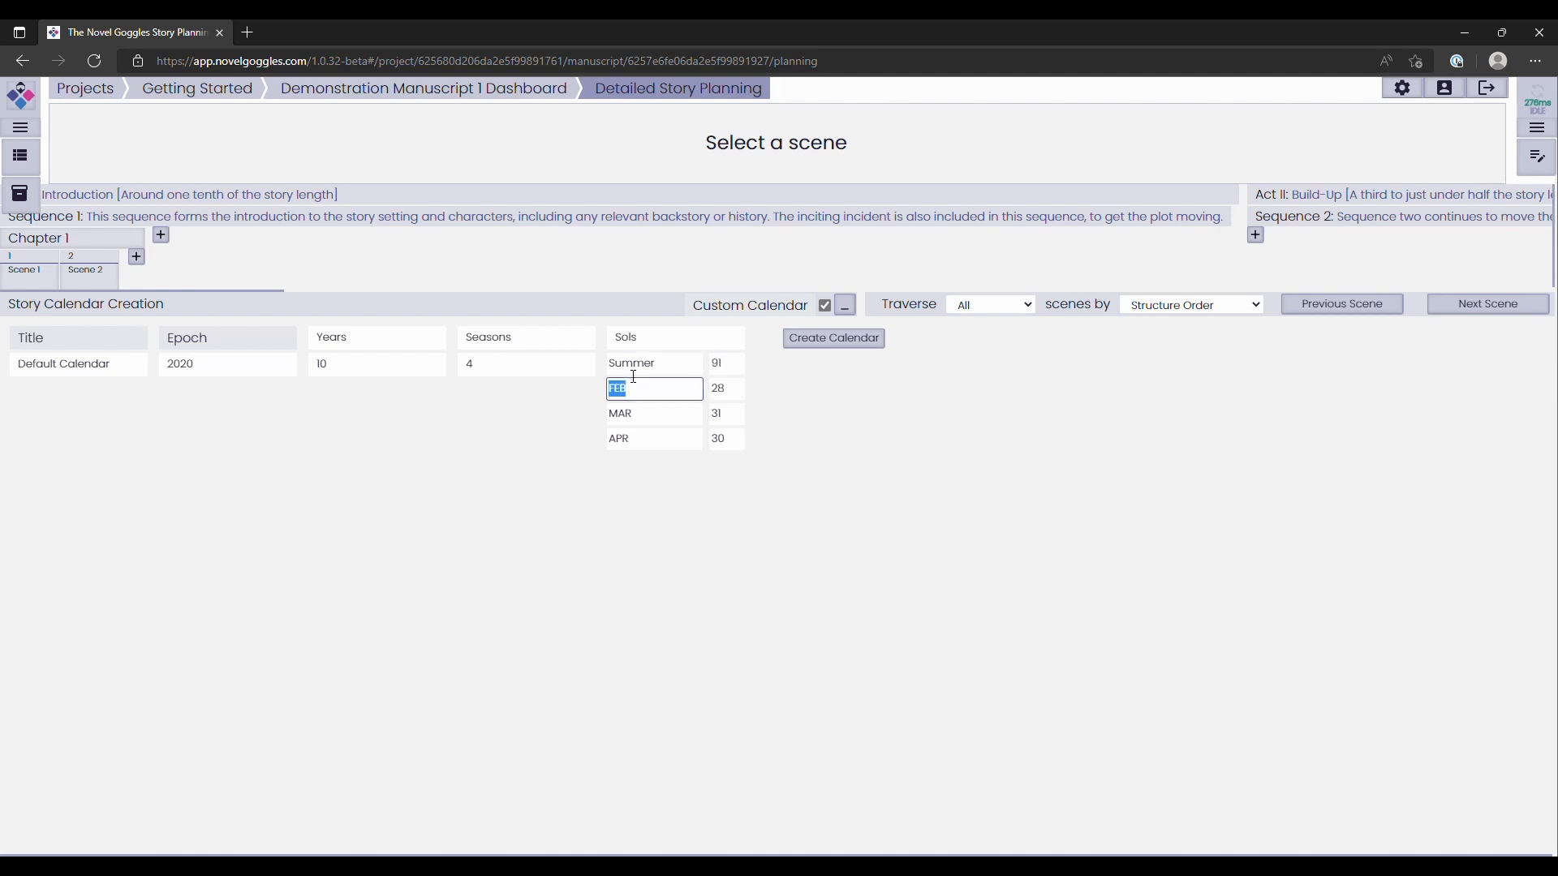
text(Autumn)
key(Tab)
text(91)
key(Tab)
text(Winter)
key(Tab)
text(91)
key(Tab)
text(Spring)
key(Tab)
text(91)
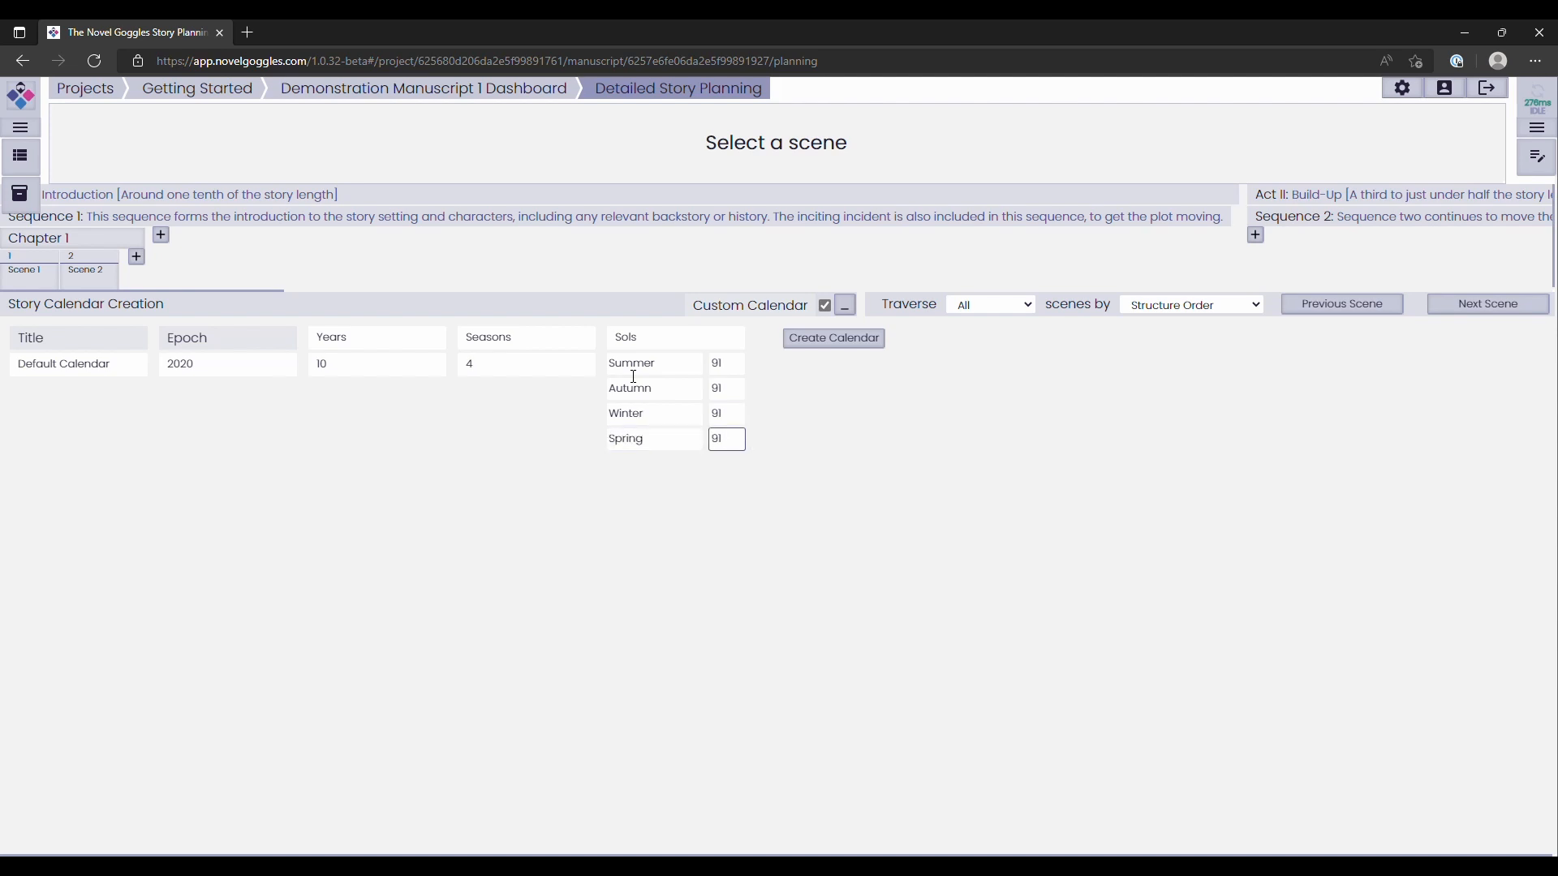
click(503, 498)
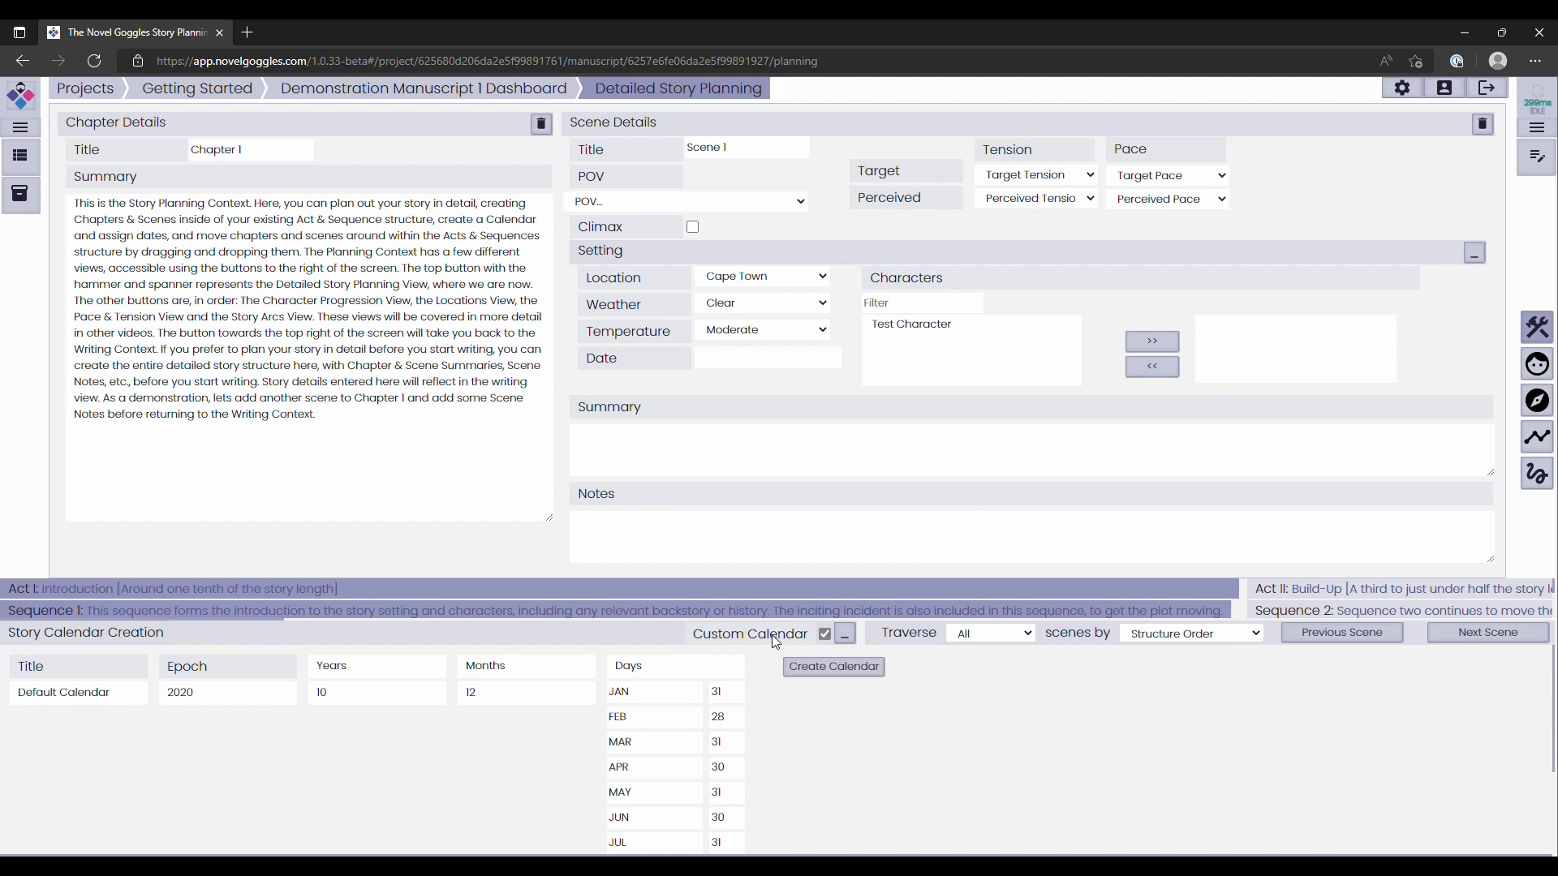
- Turn off the custom calendar option and create the default calendar with 3 years
click(777, 641)
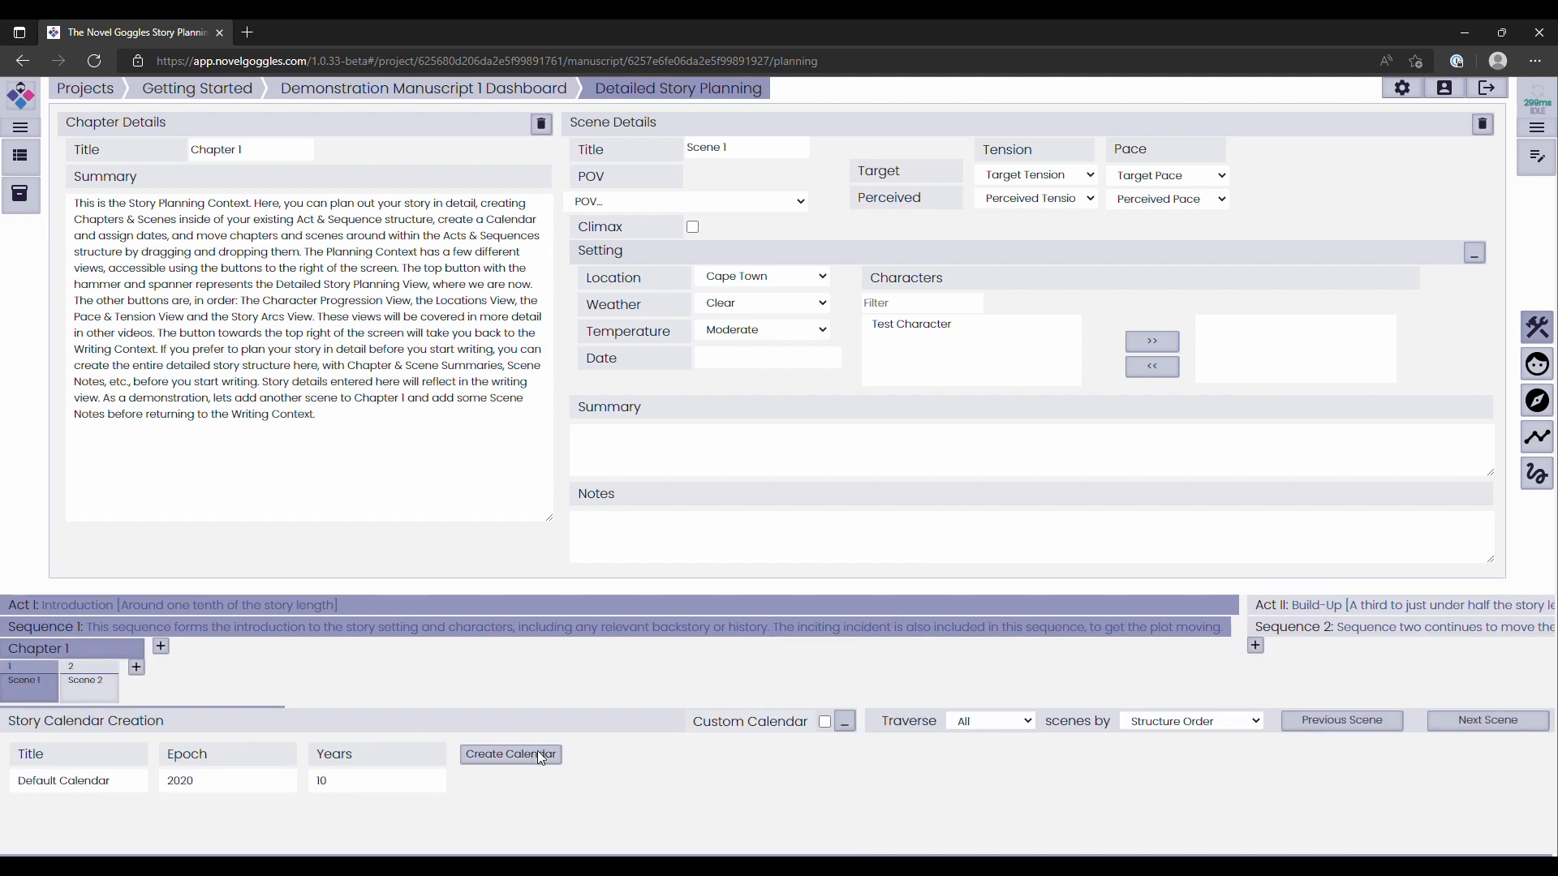
double_click(378, 790)
text(3)
click(492, 763)
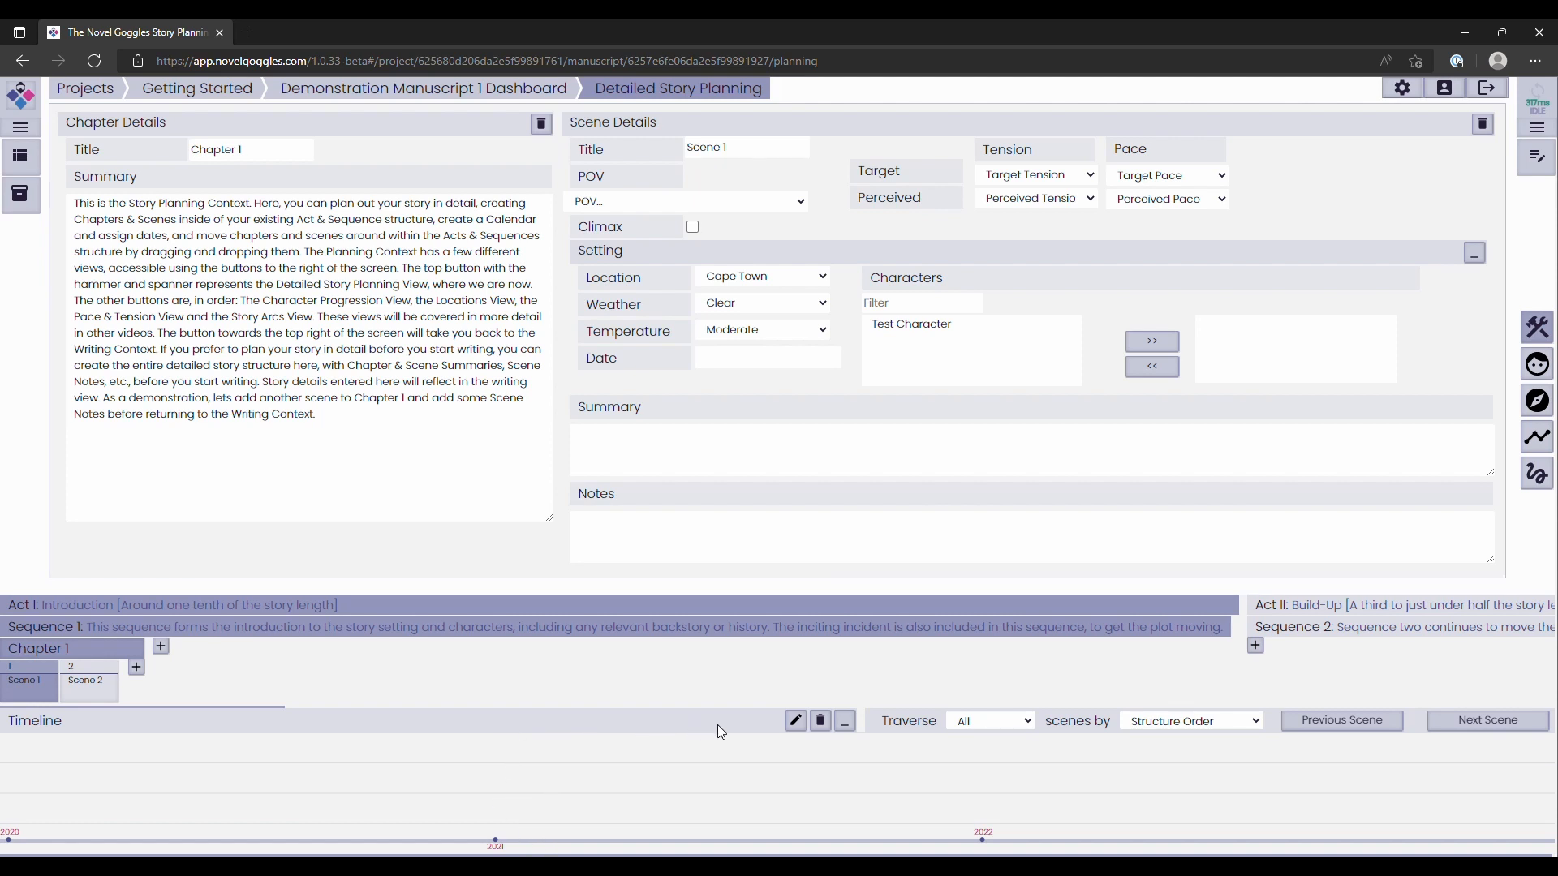
- Open the calendar for editing, discard the updates, and collapse and re-expand the timeline
click(795, 722)
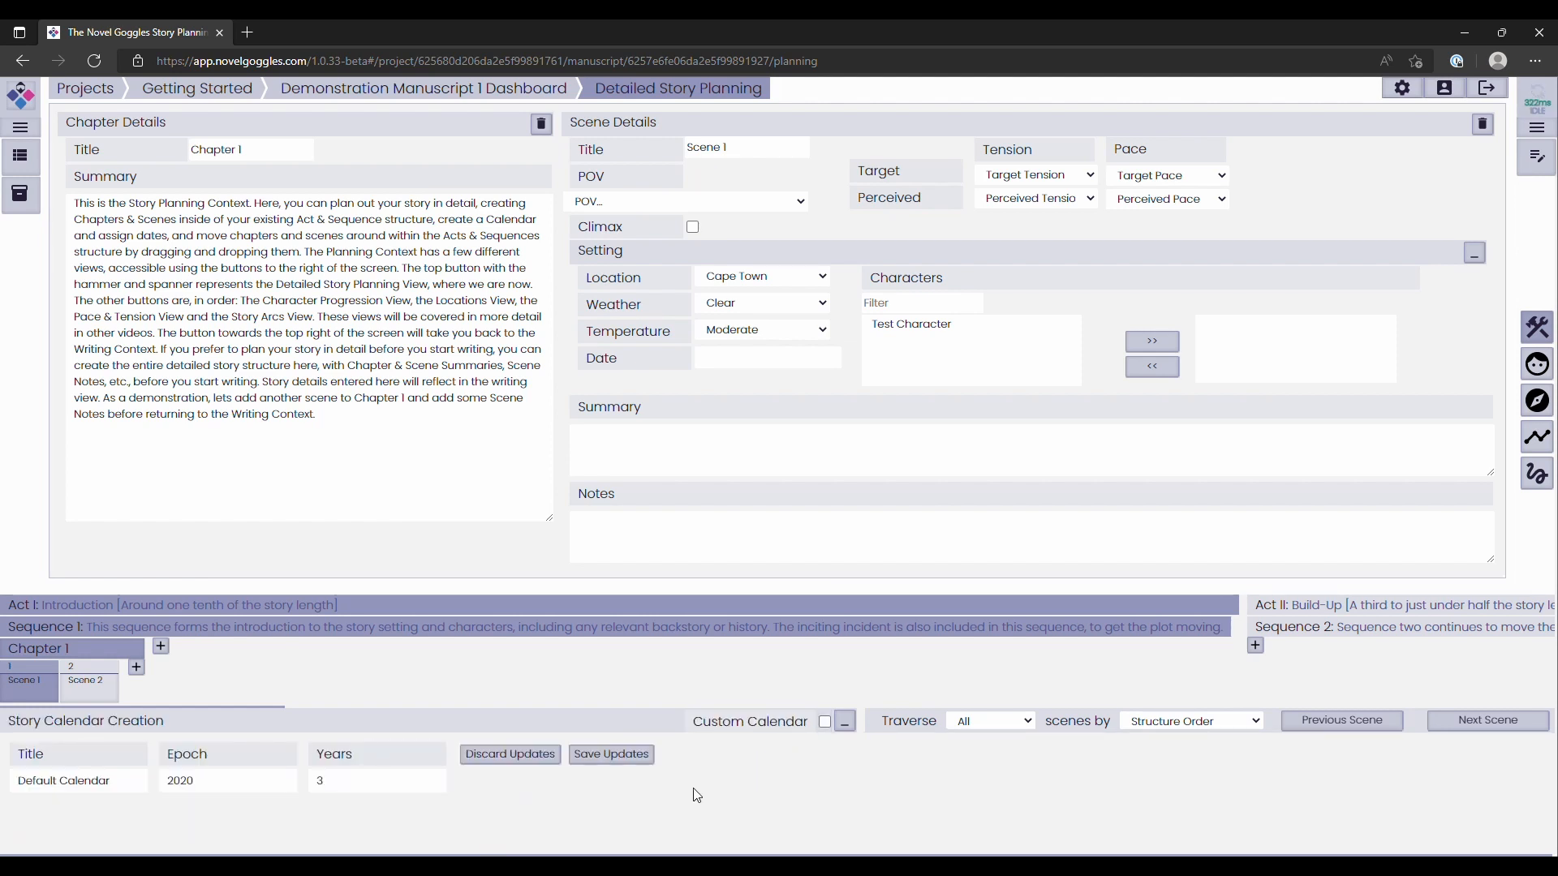
click(479, 754)
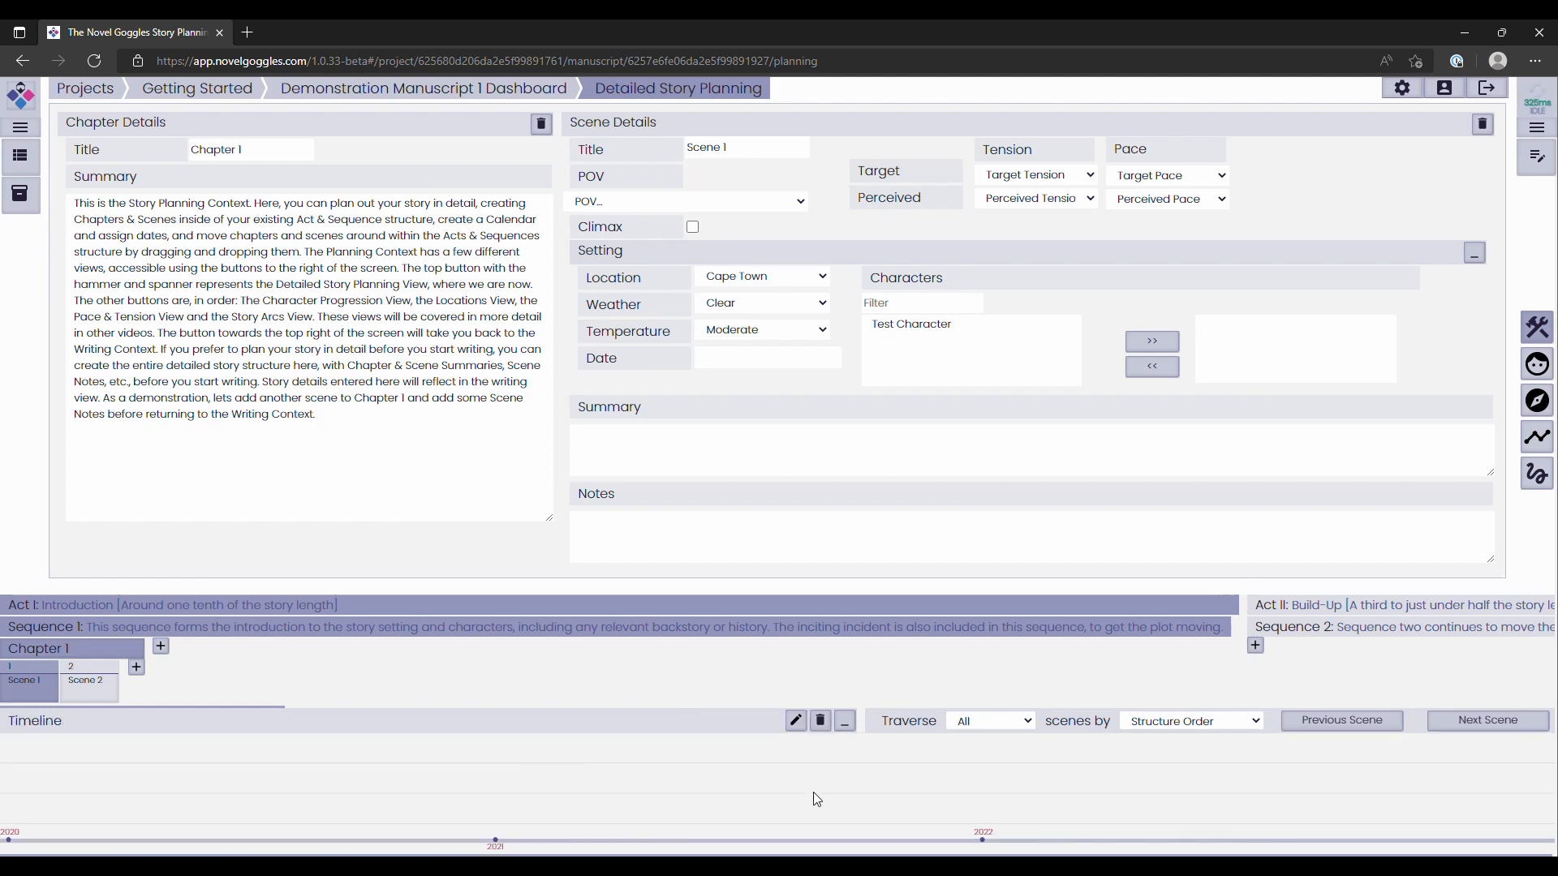
click(844, 722)
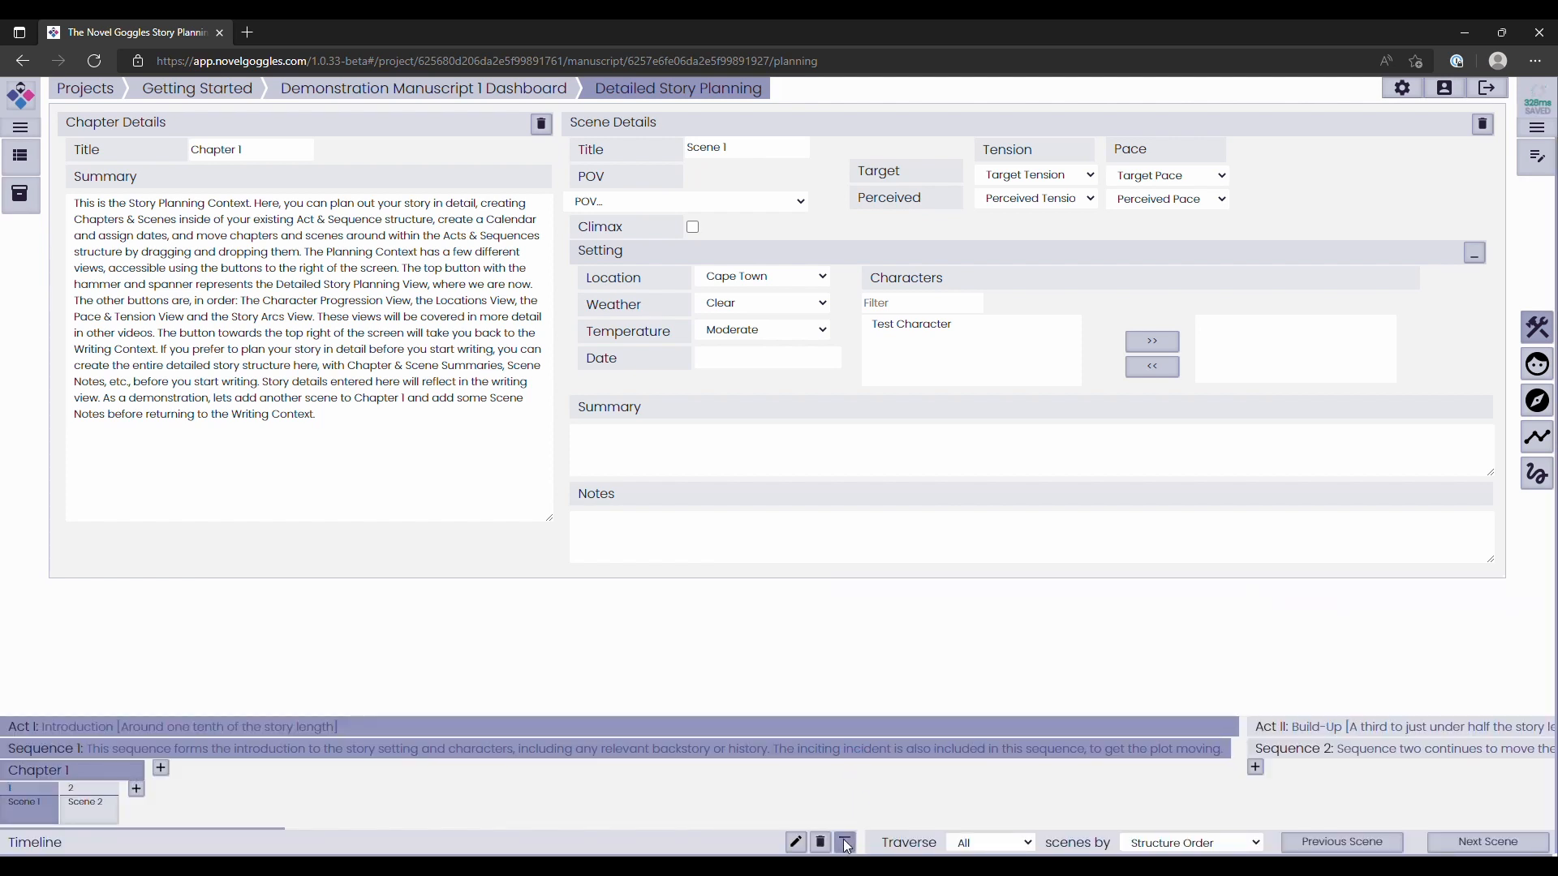
click(845, 842)
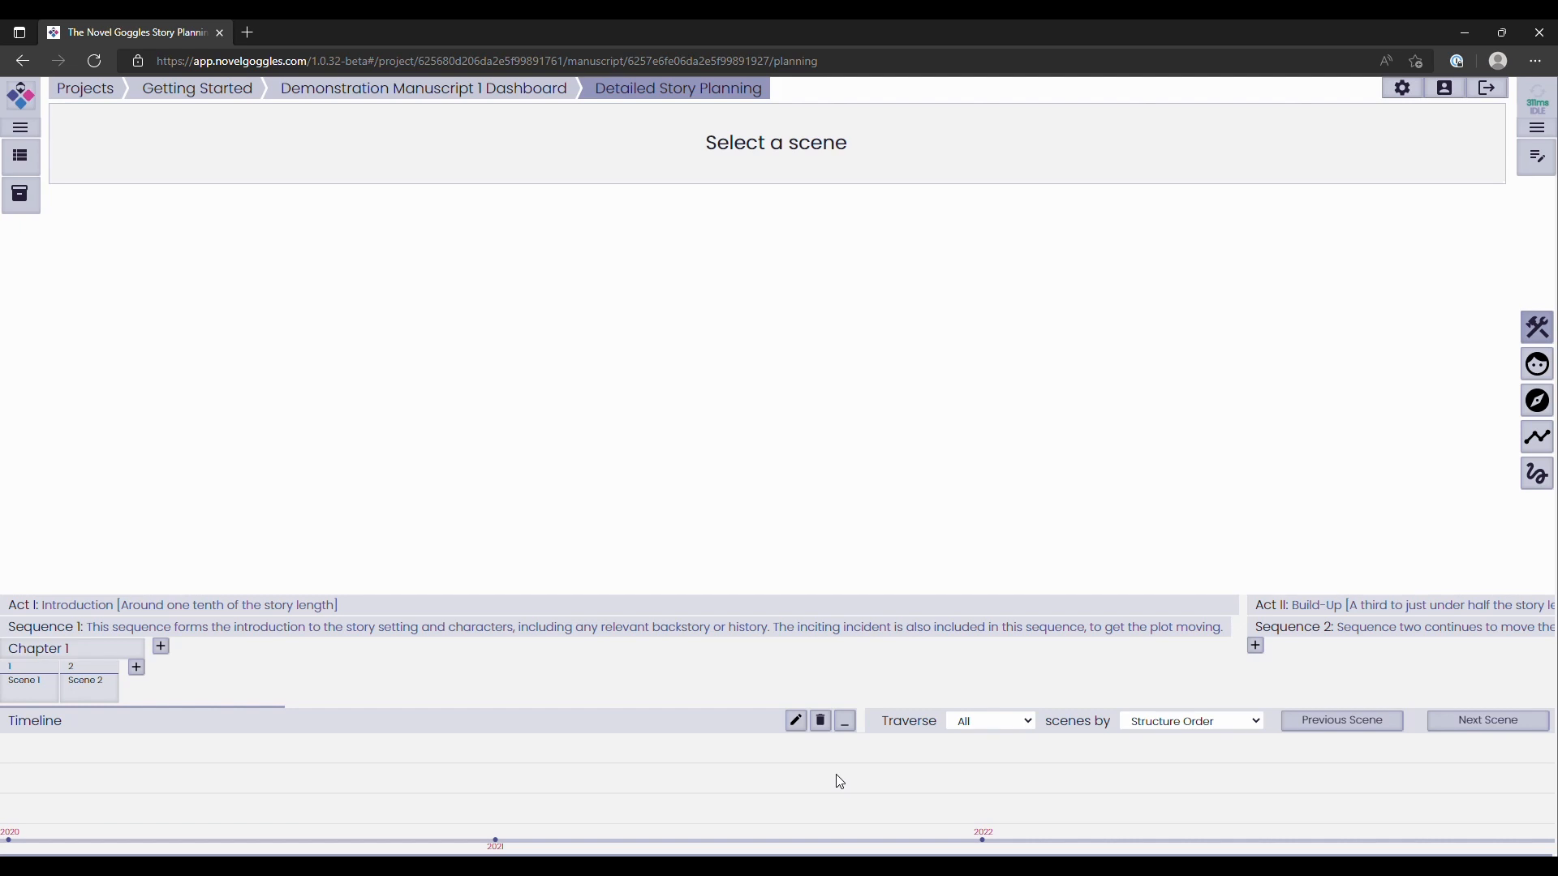
- Delete the calendar, dismiss the recycling notice, and turn off the custom calendar option
click(823, 723)
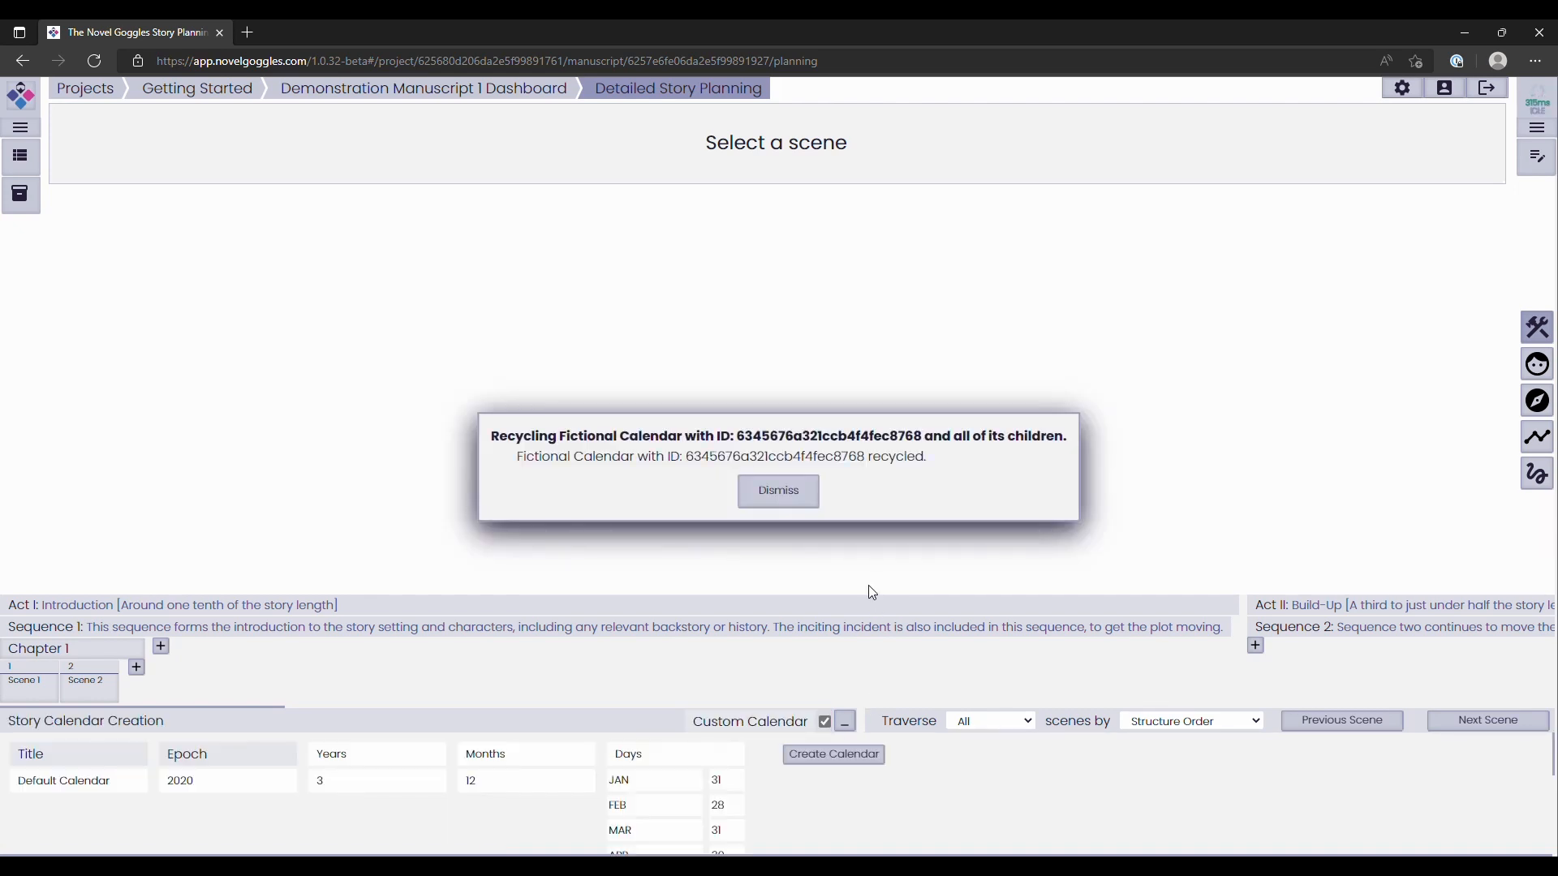
click(781, 490)
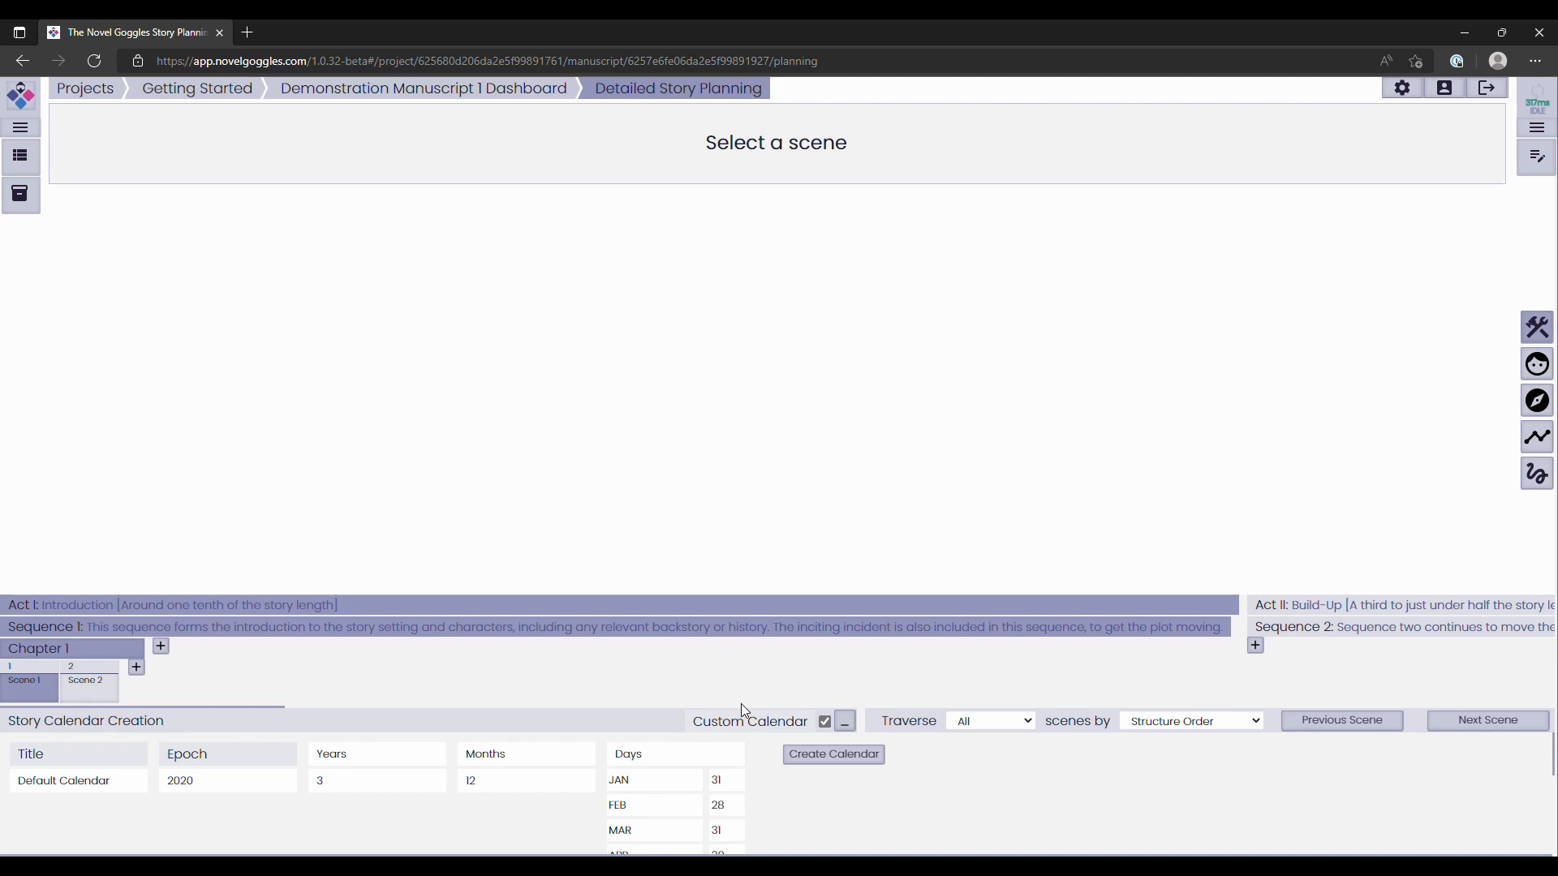
click(745, 724)
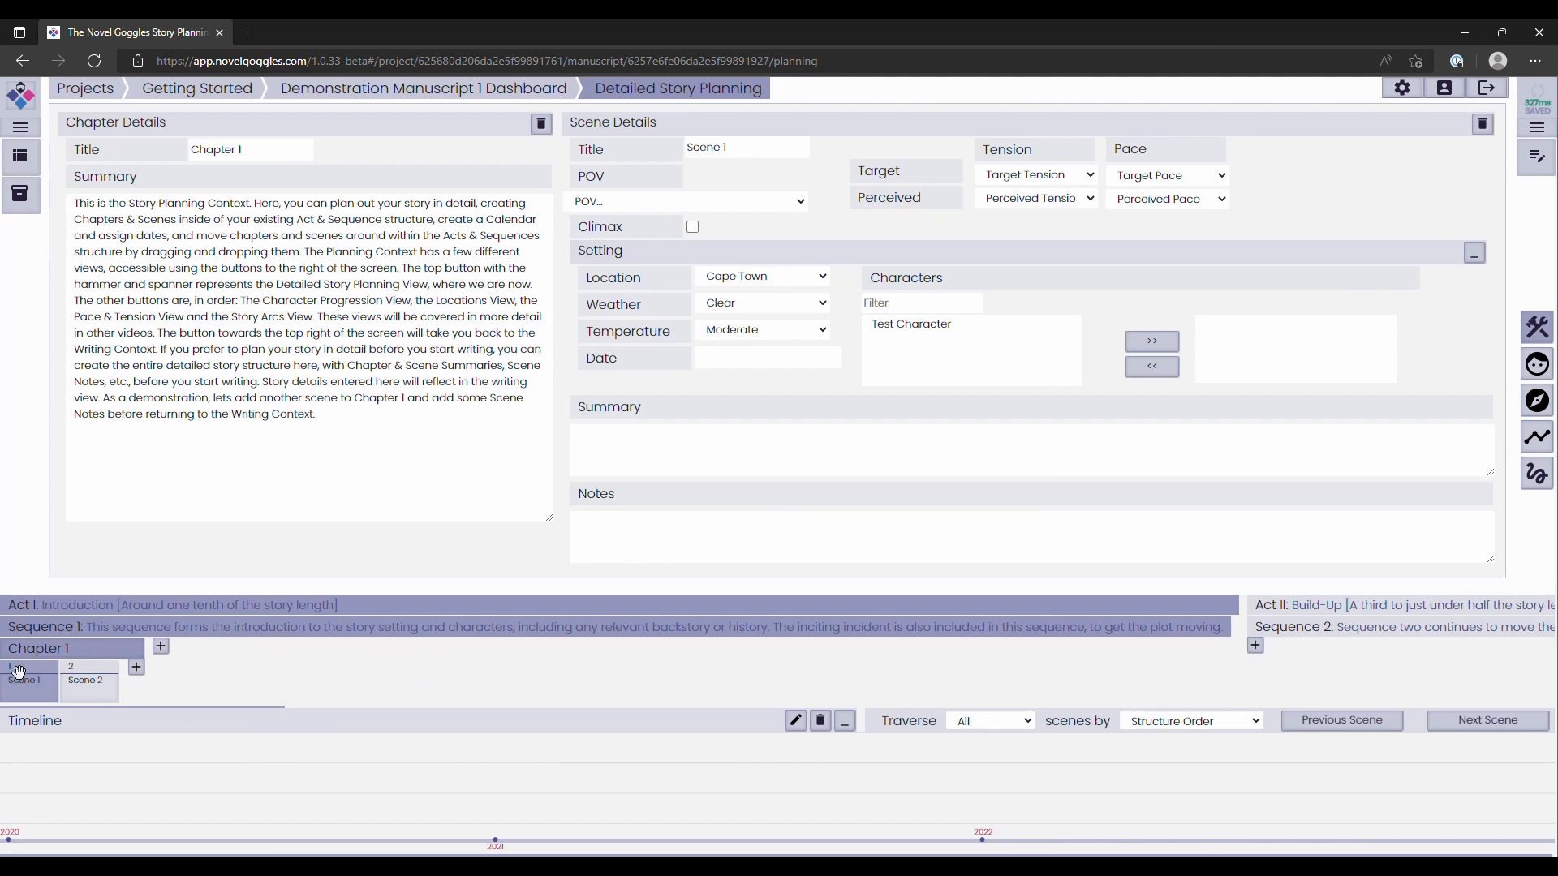
- Place Scene 1 on the timeline at 29 August 2021
drag(37, 680, 758, 767)
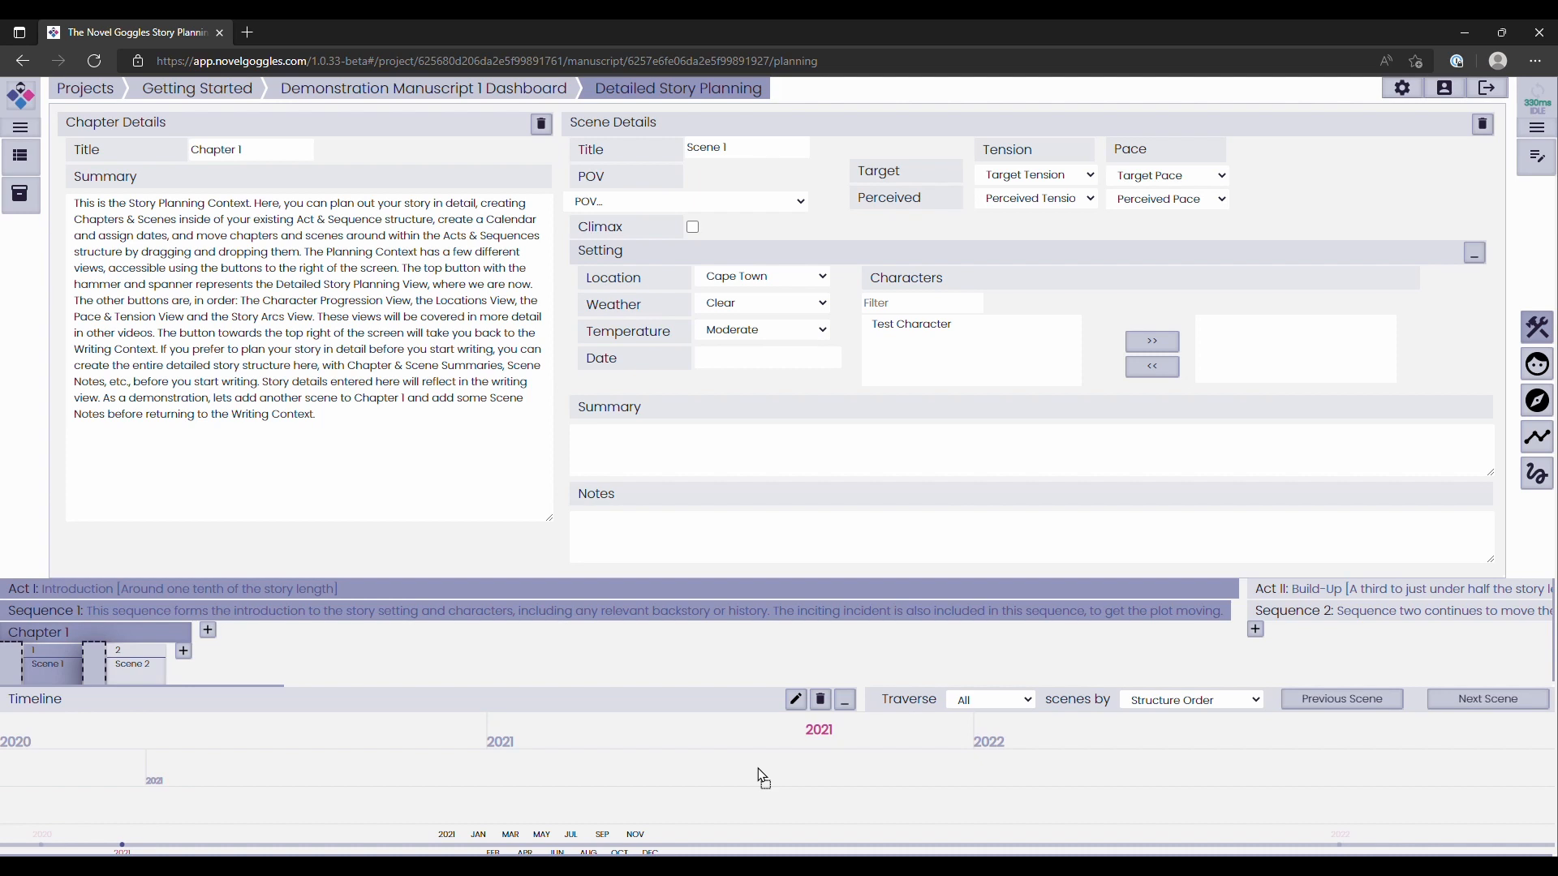
scroll(767, 787, up, 5)
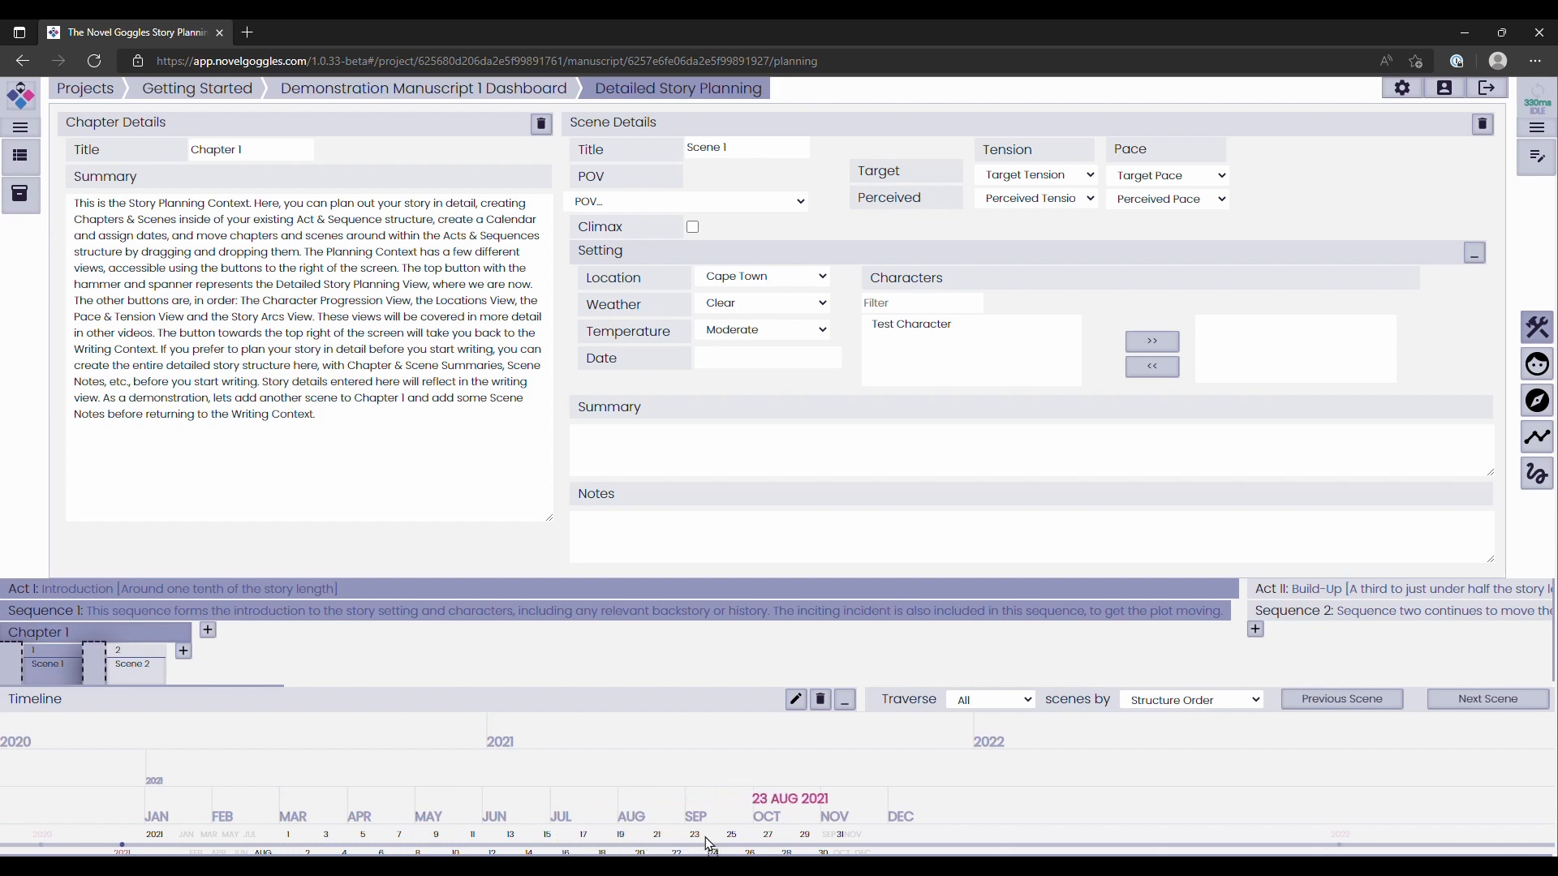
click(805, 837)
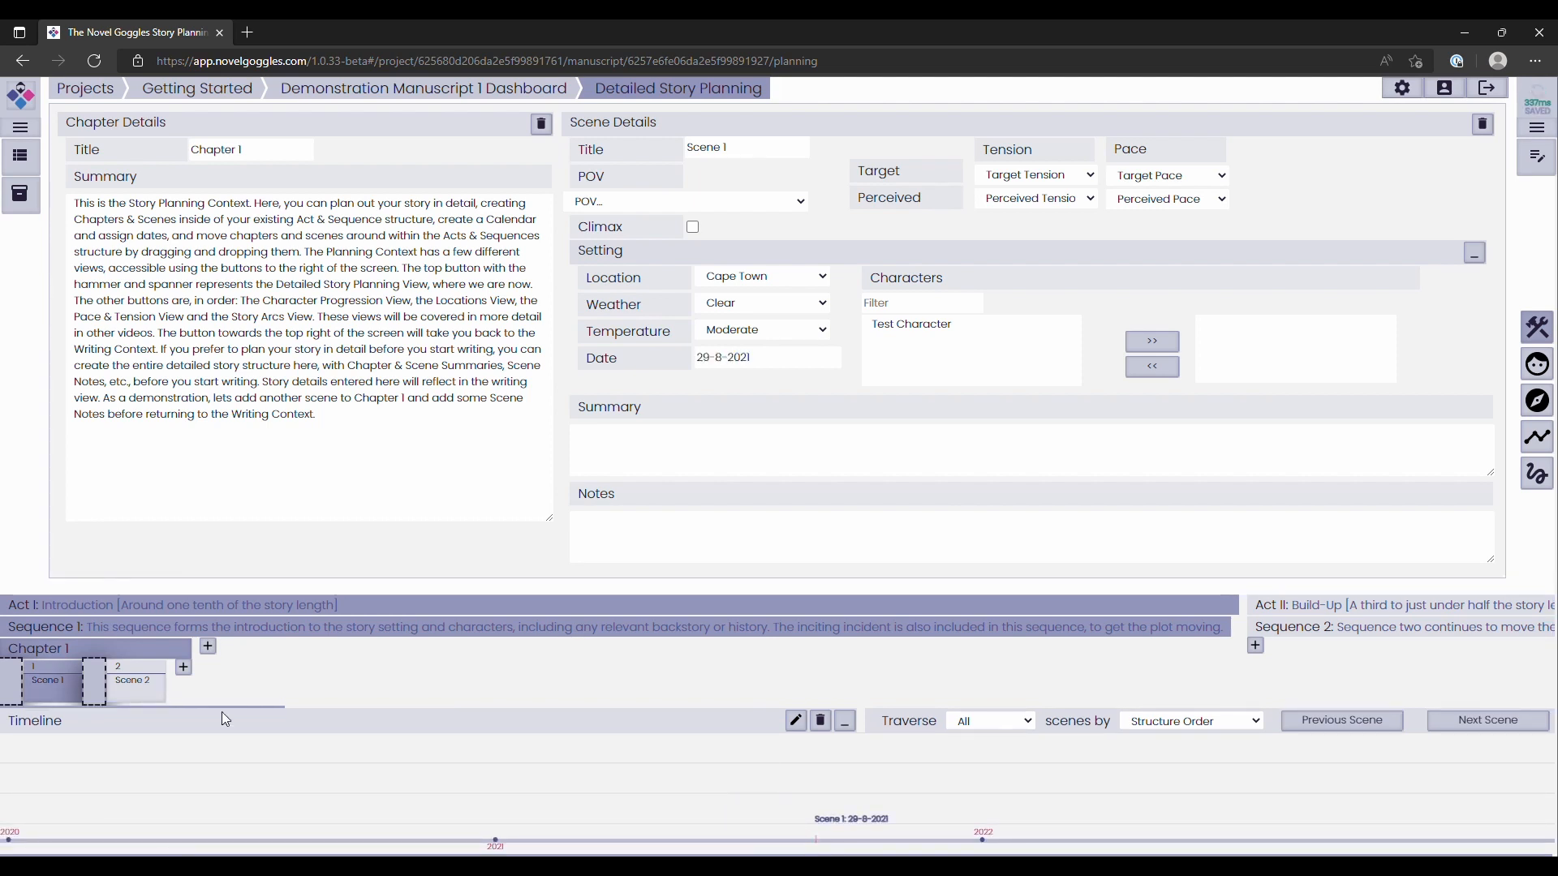
- Place Scene 2 on the timeline at September 2021, and compare the dates of Scene 1 and Scene 2
click(166, 688)
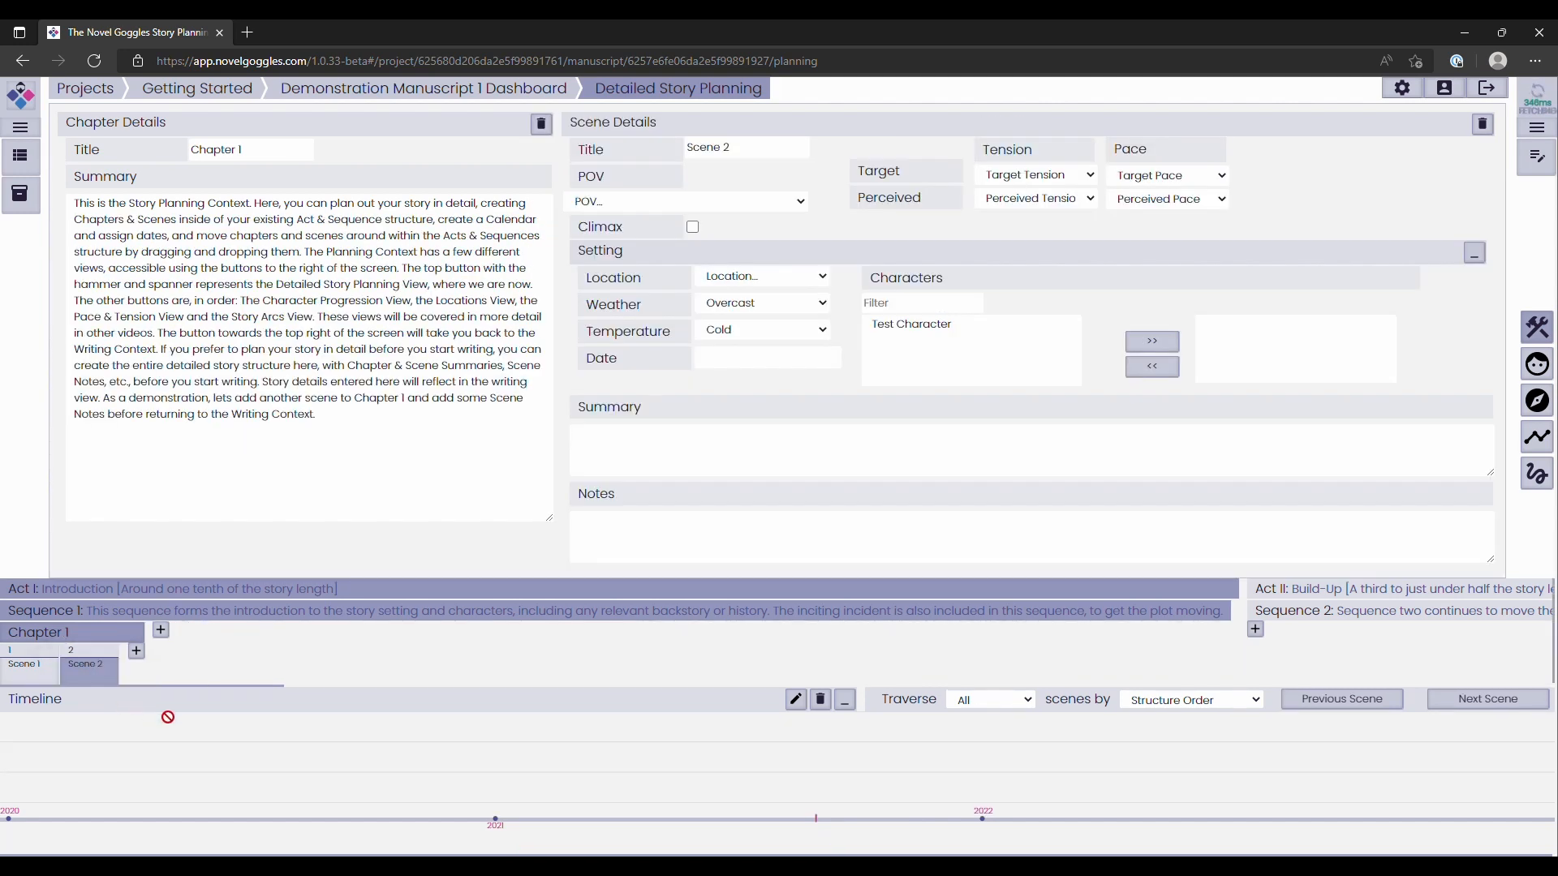
drag(415, 730, 730, 809)
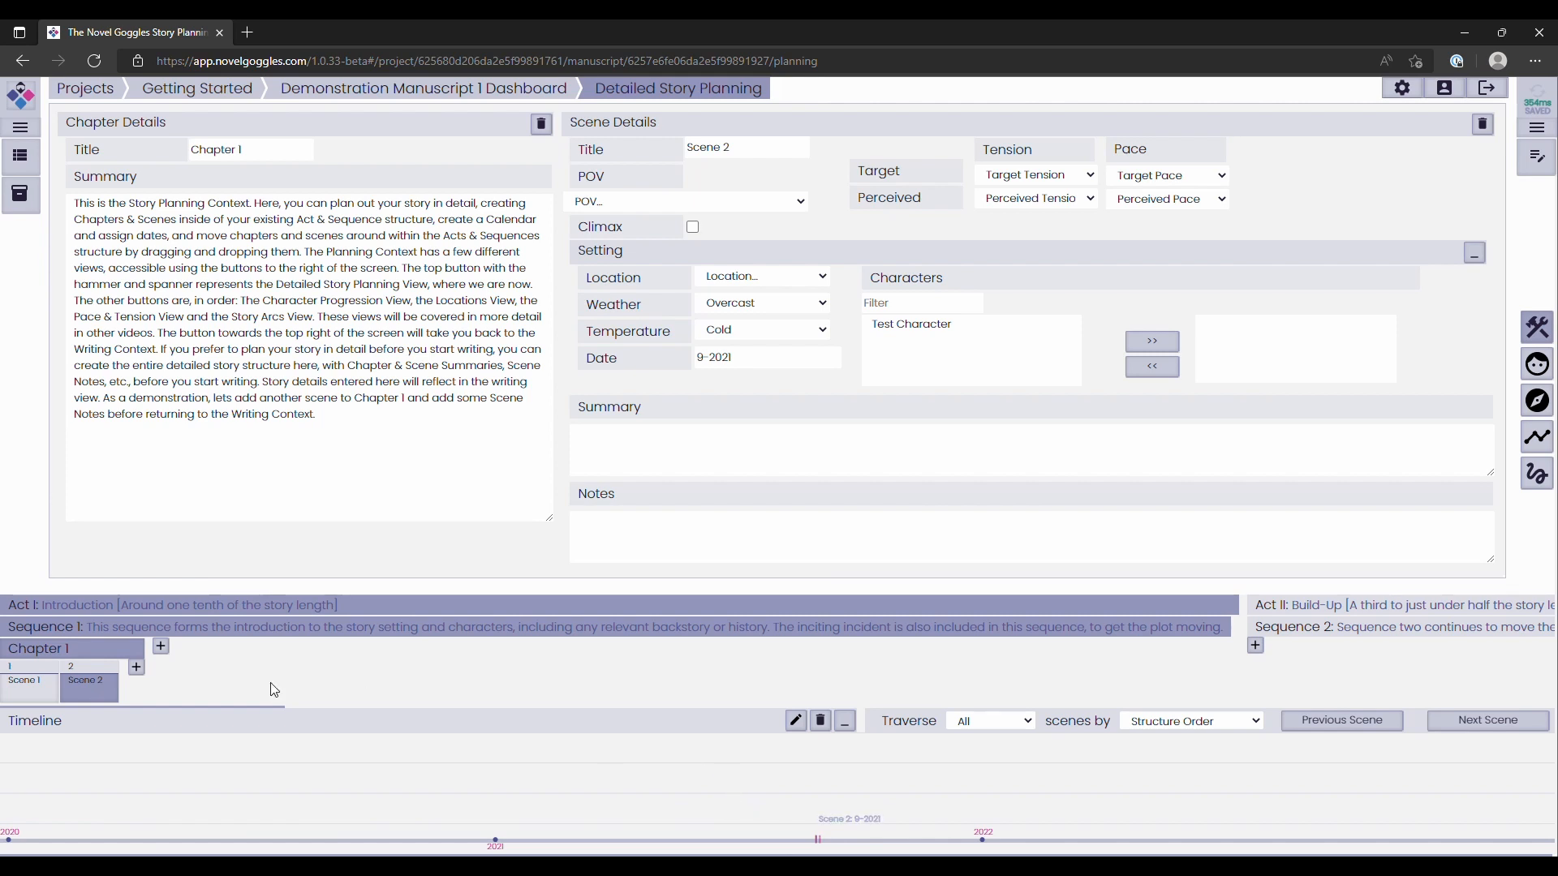
click(56, 684)
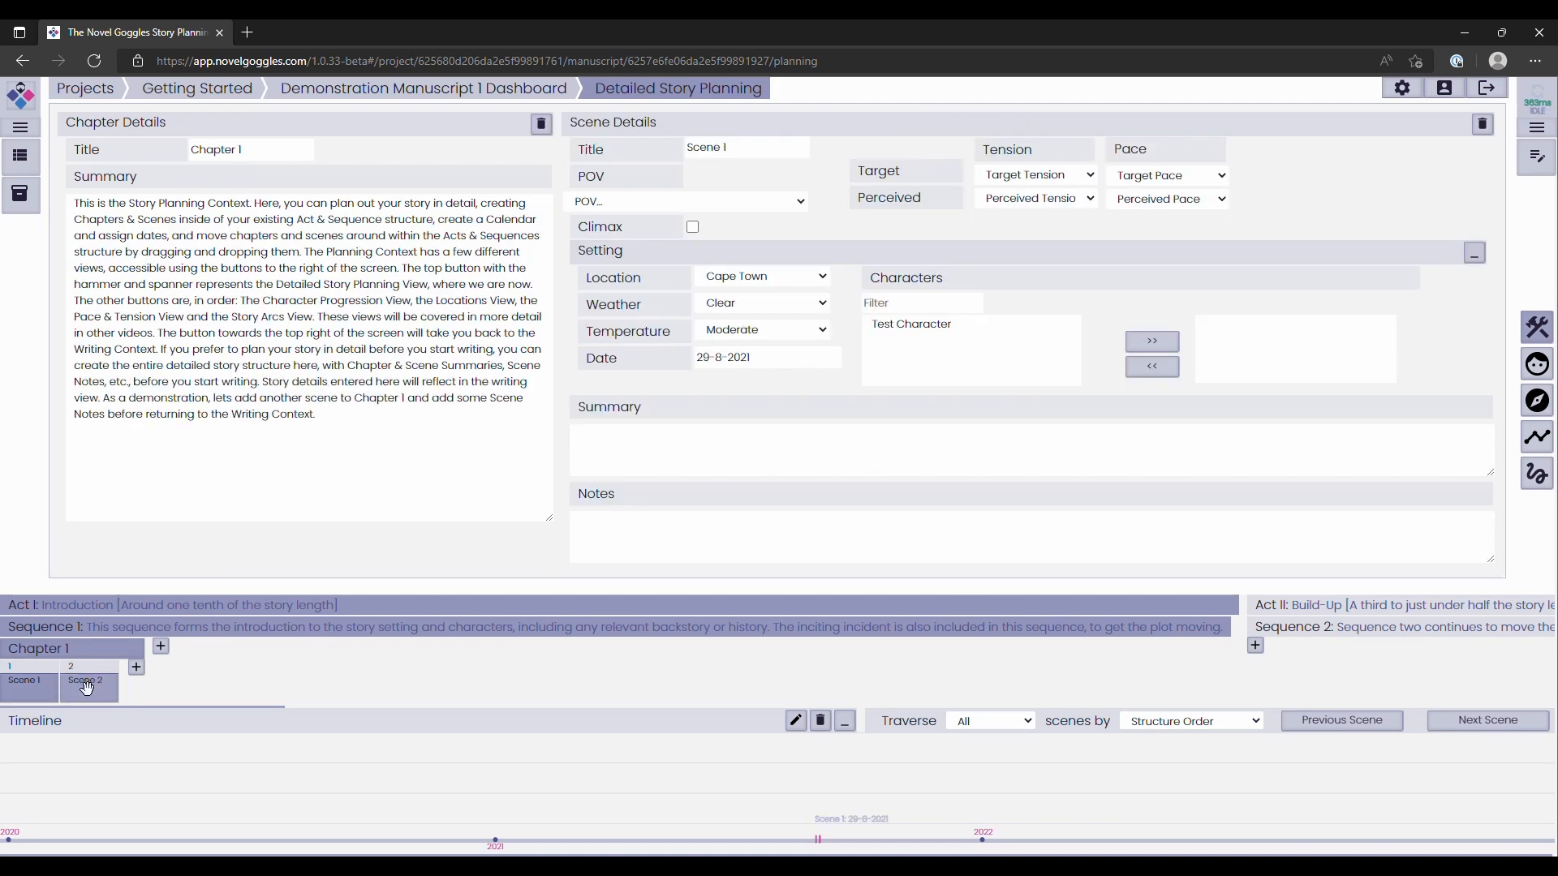
click(91, 688)
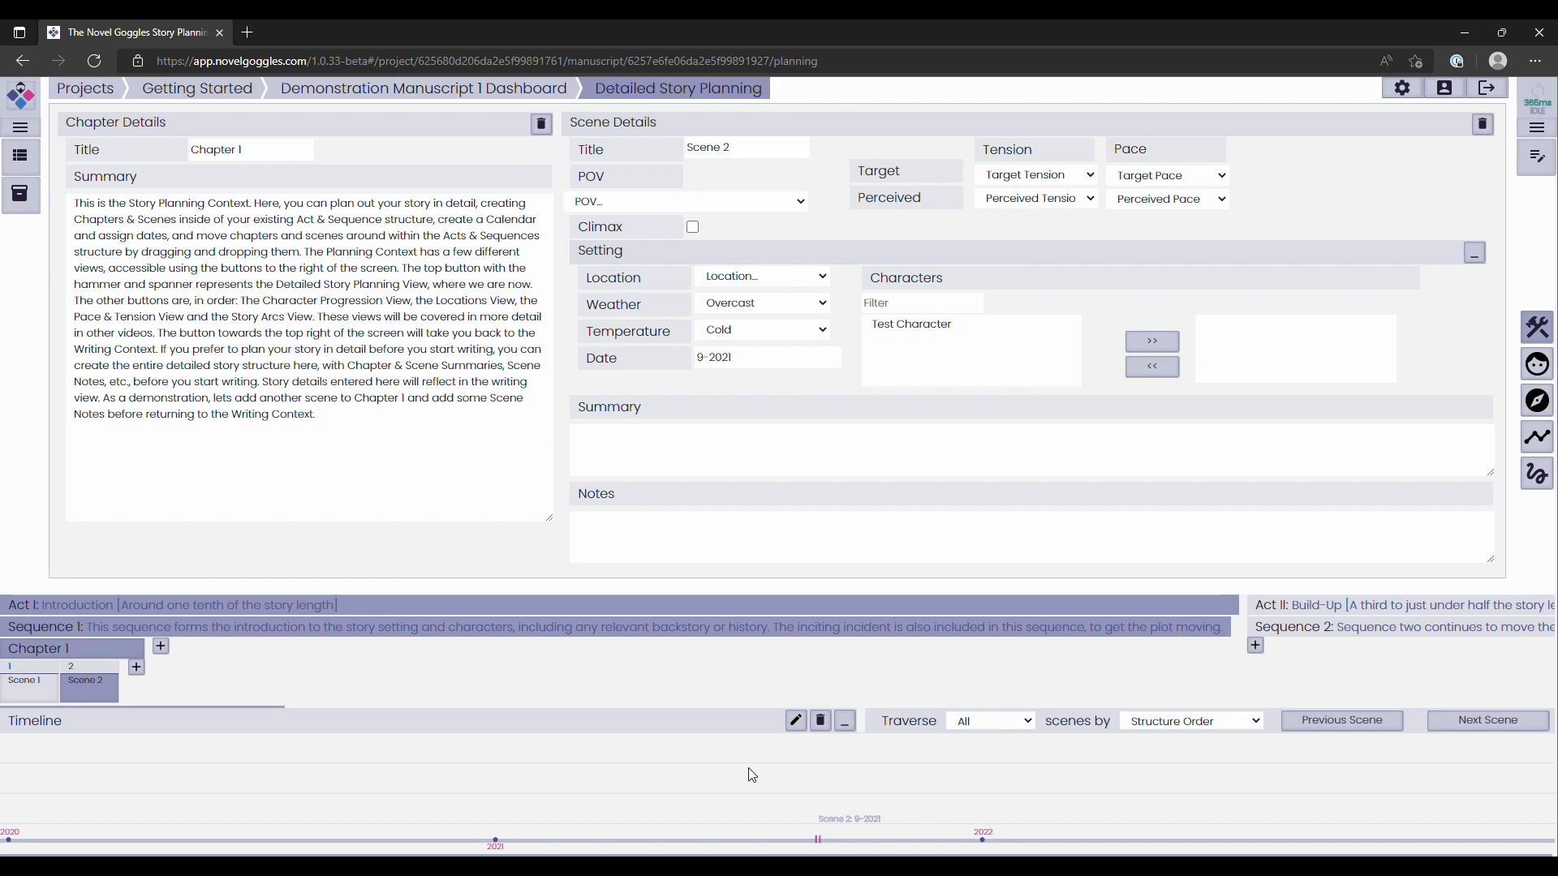
- Extend the calendar to 3000 years, save the update, and move Scene 1 to 19-6-3376 on the timeline
click(795, 722)
click(398, 781)
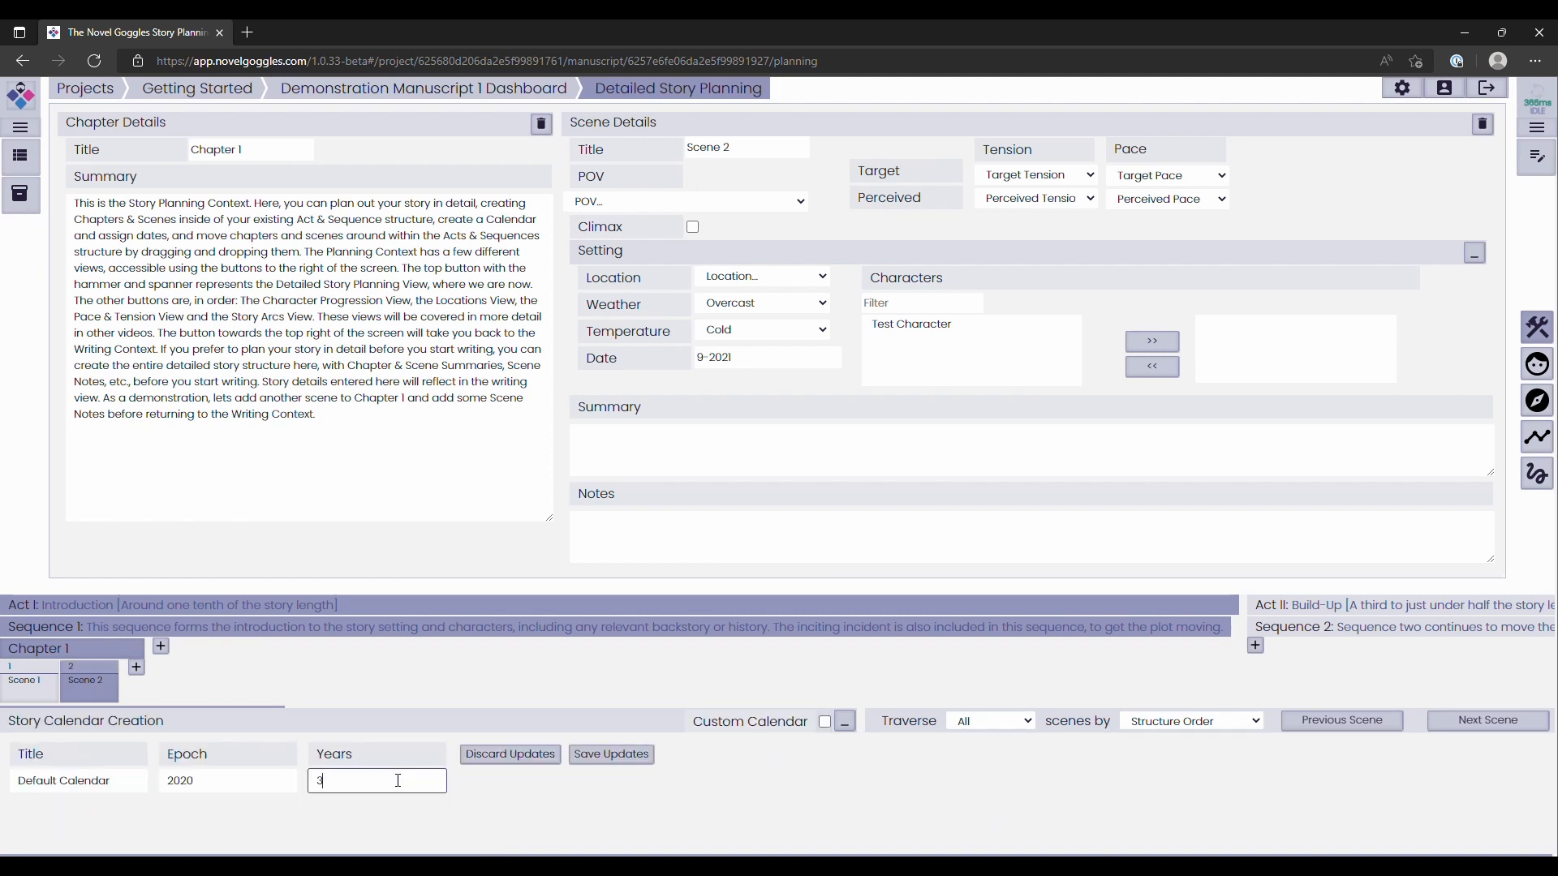
text(000)
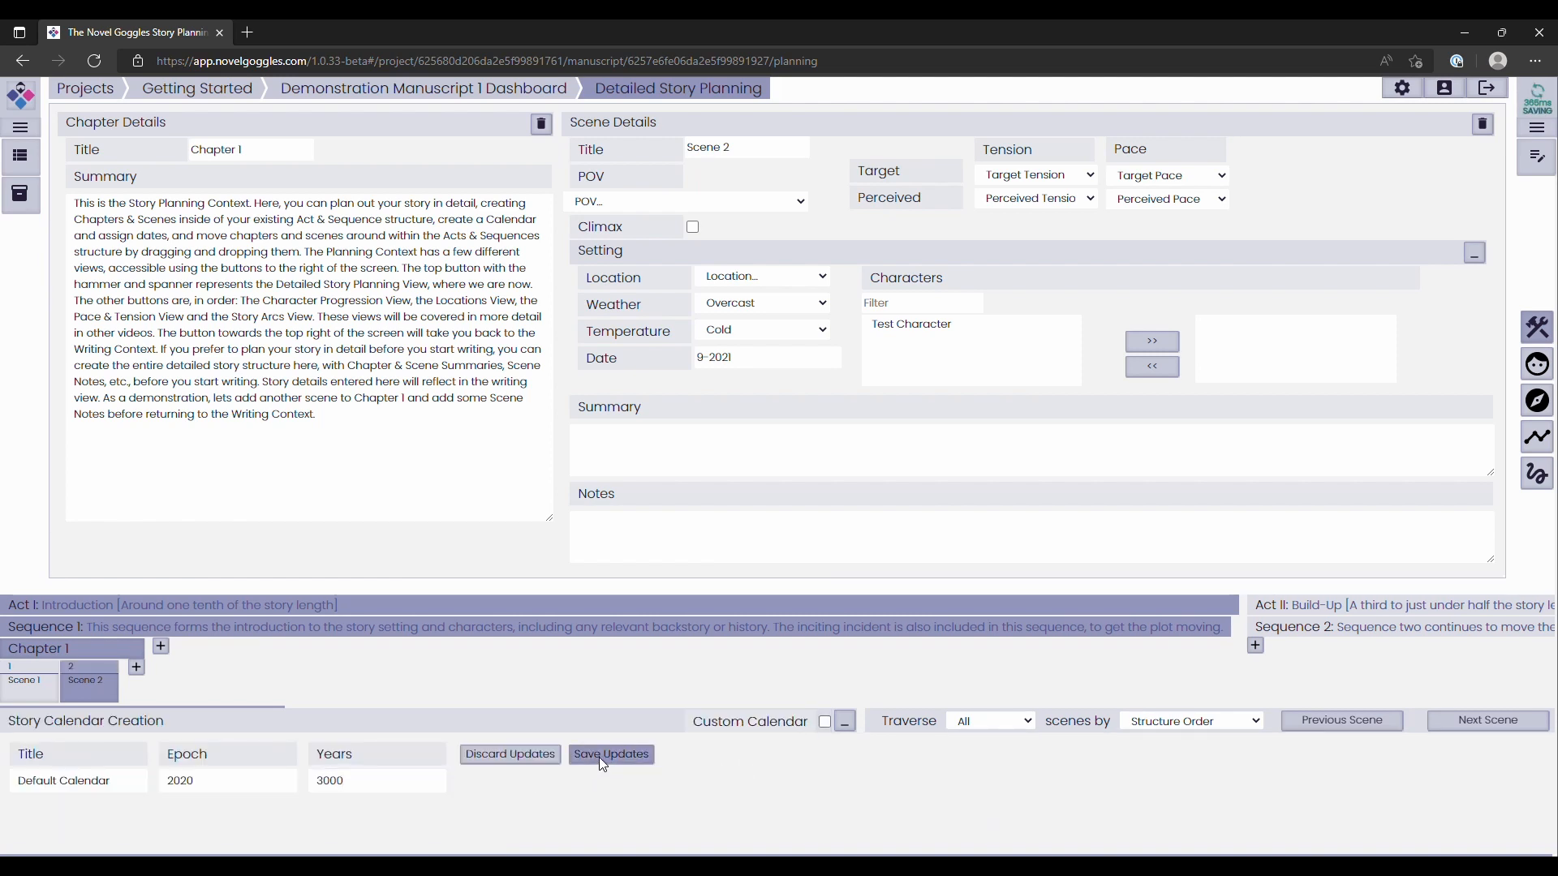
click(599, 757)
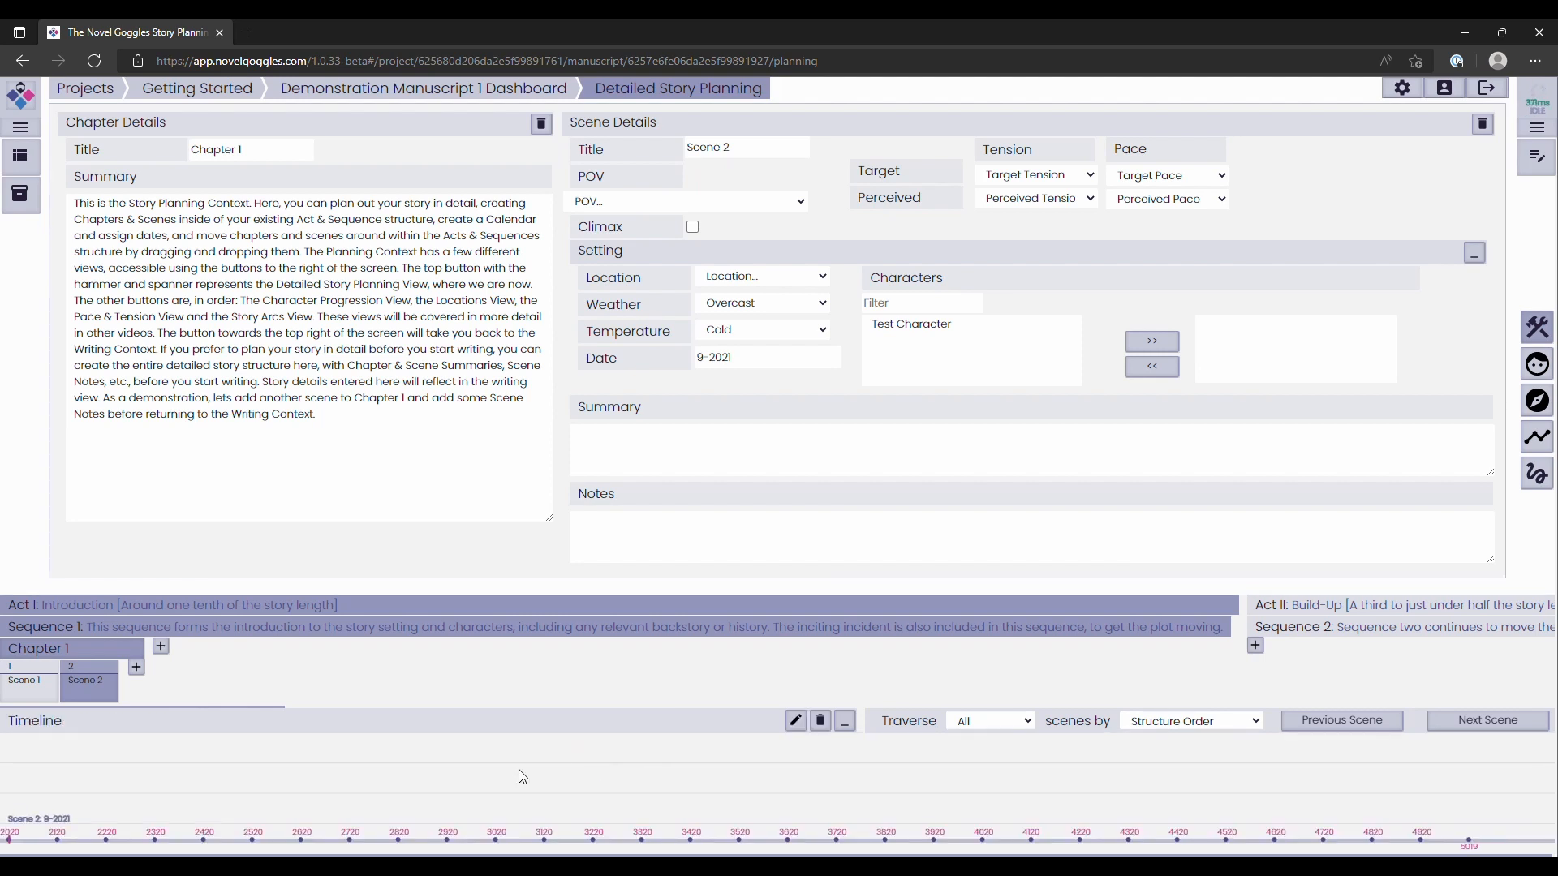
mouse_move(52, 678)
mouse_down()
mouse_move(114, 735)
mouse_move(649, 727)
mouse_move(658, 772)
mouse_move(195, 775)
mouse_move(857, 777)
mouse_move(880, 807)
mouse_move(711, 812)
mouse_move(723, 840)
mouse_move(838, 843)
mouse_up()
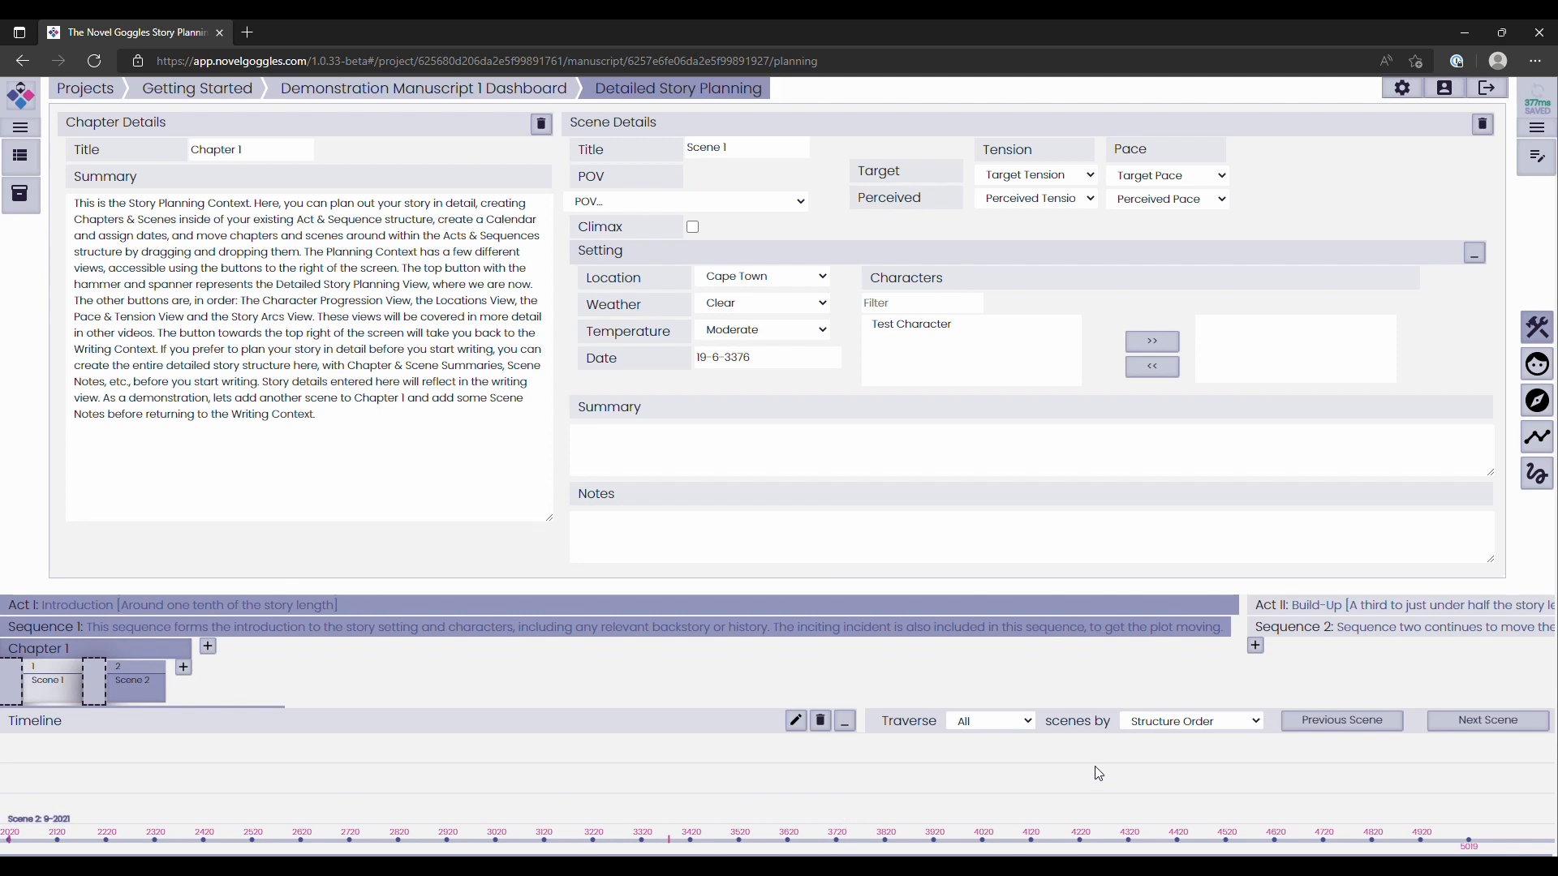
- Set scene traversal to Chronological Order and open the manuscript's writing view
click(1170, 730)
click(1190, 775)
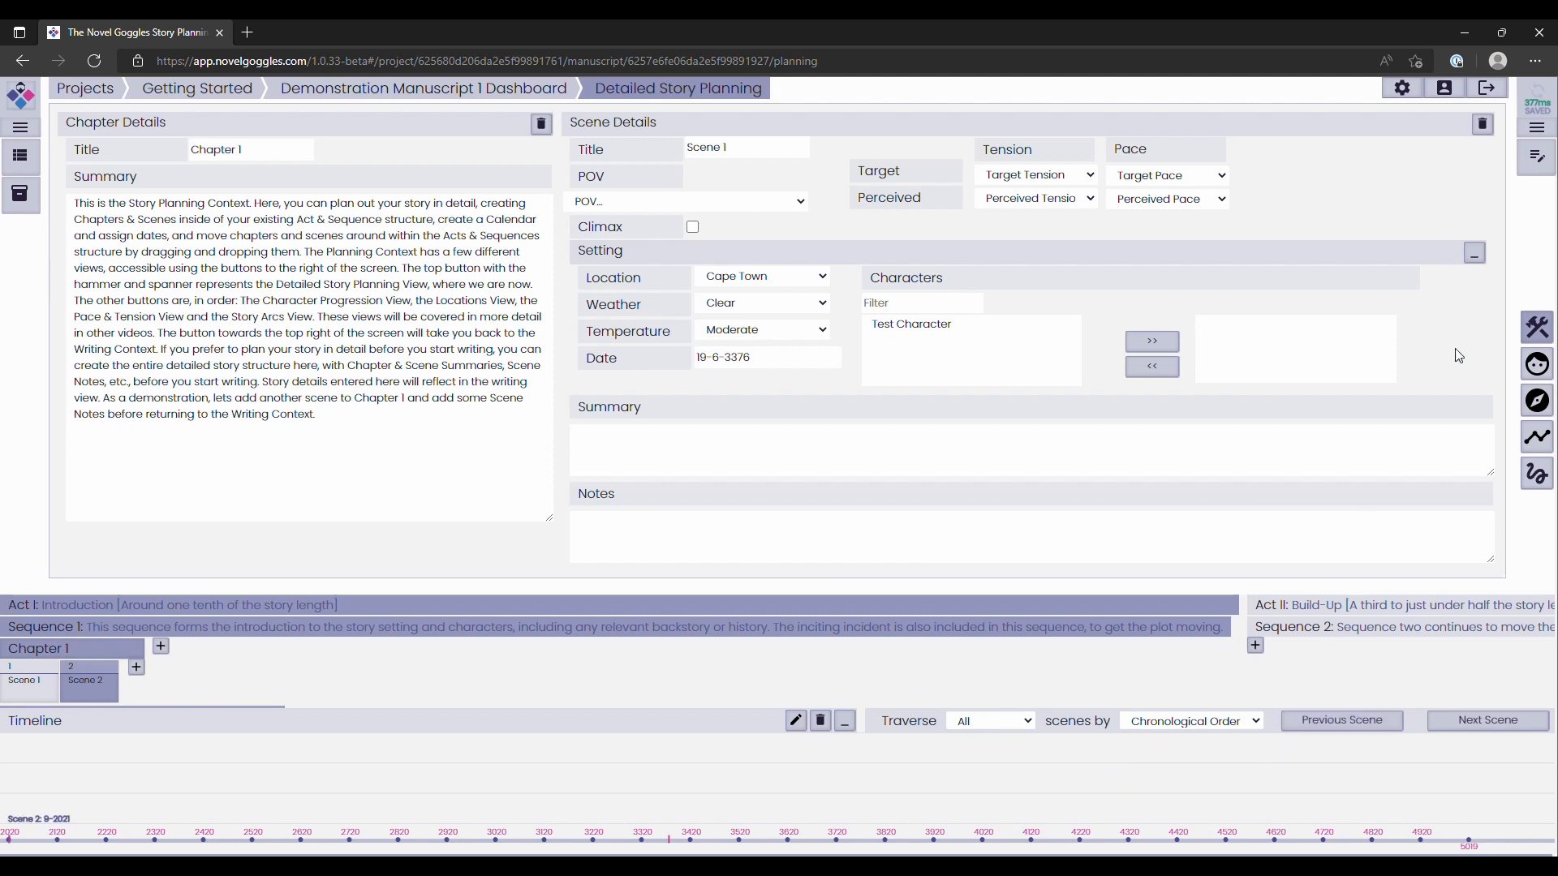
click(1539, 163)
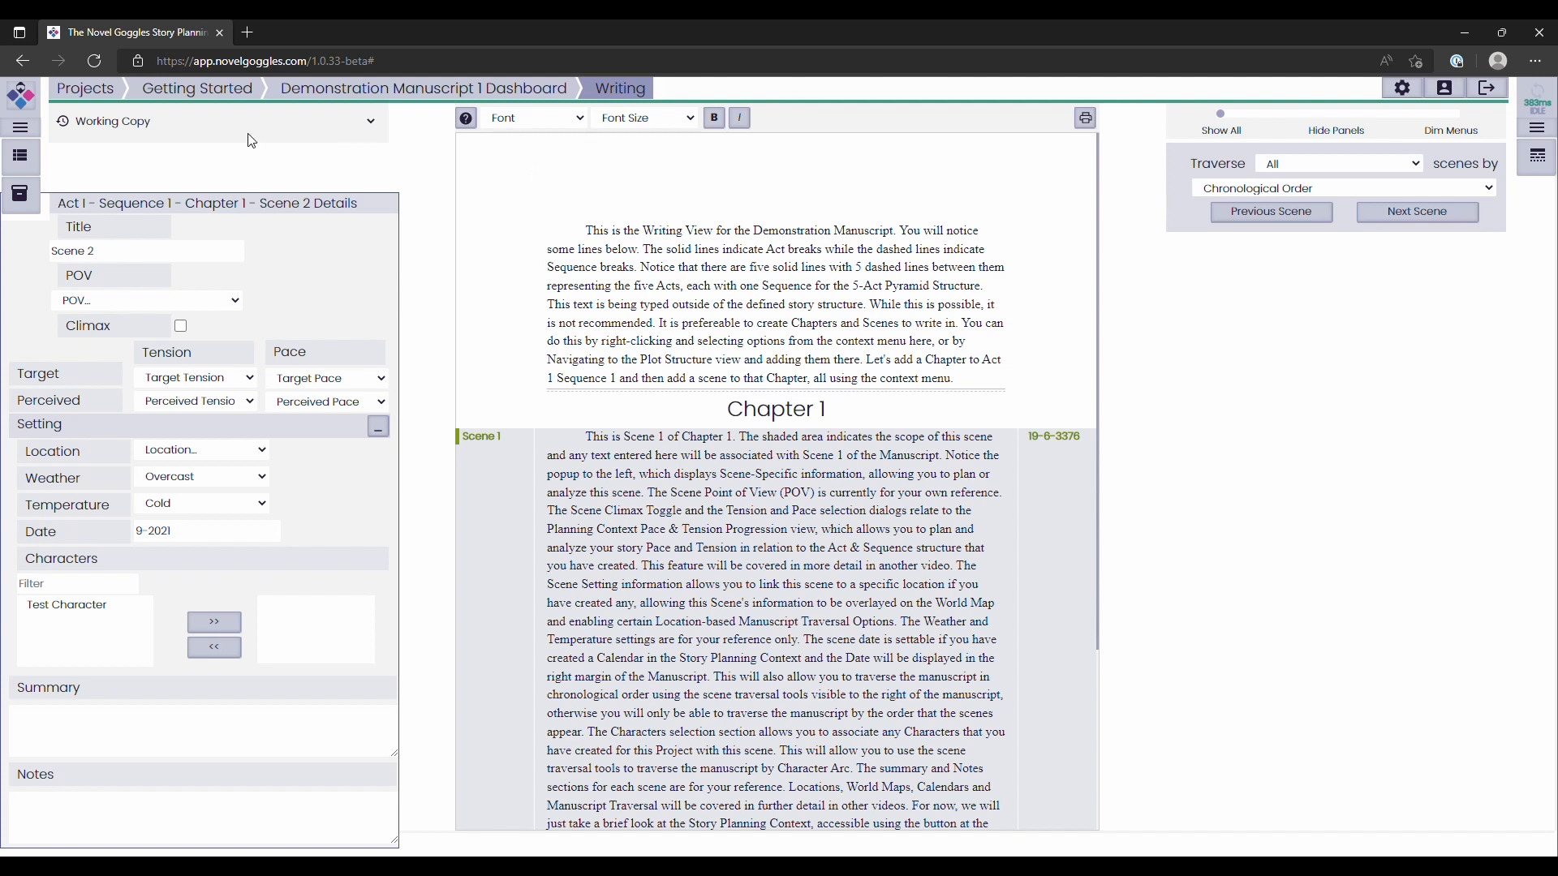
- Go to asset management, expand the Getting Started project, and open the management options for the recycled Calendar 1
click(20, 193)
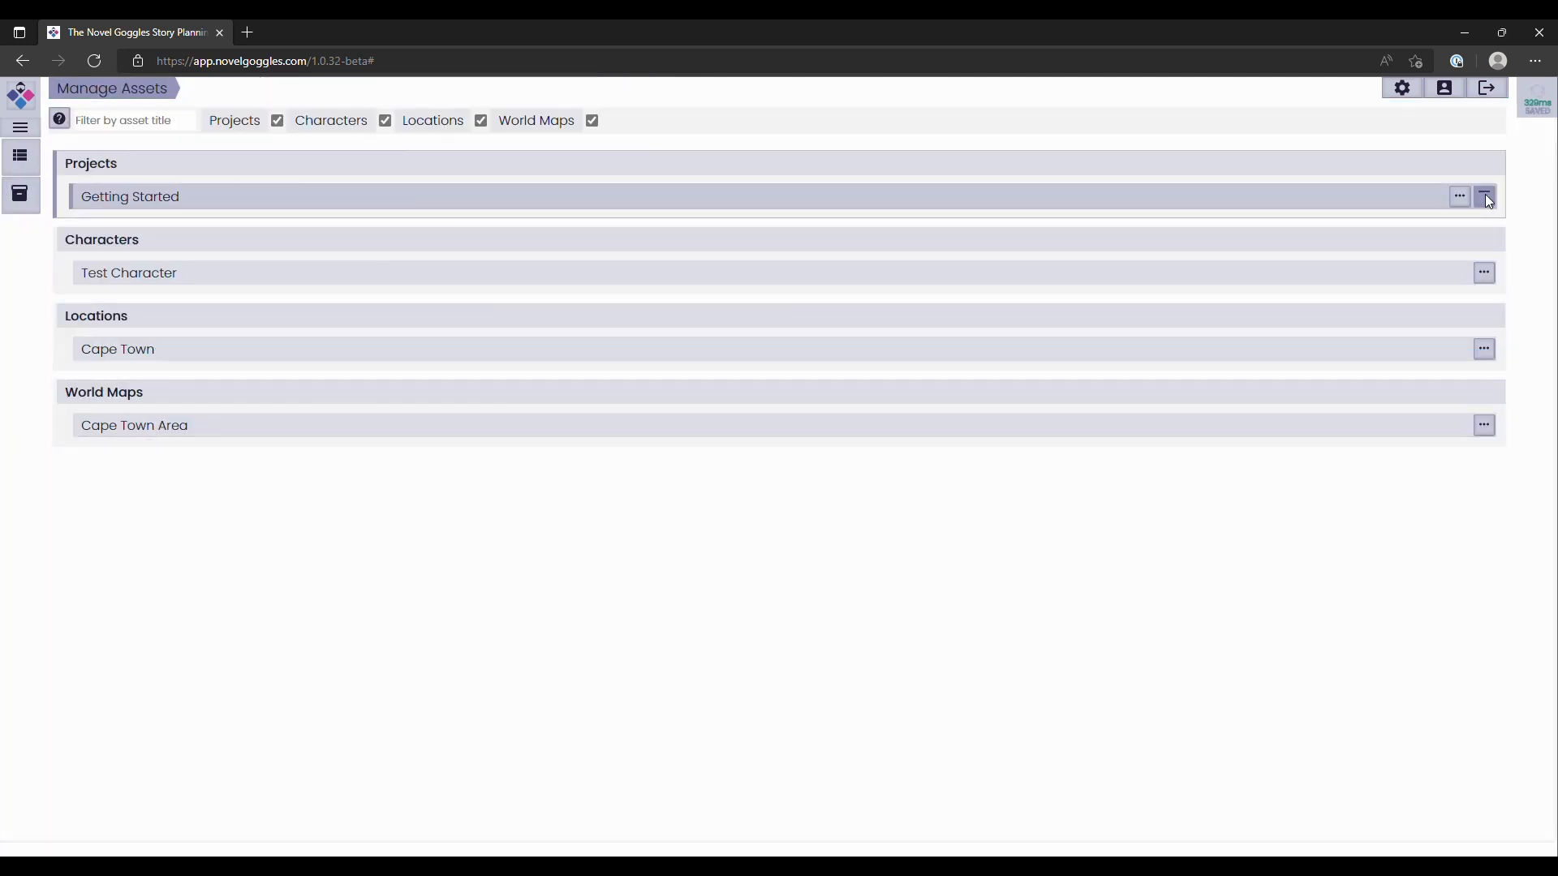
click(1483, 196)
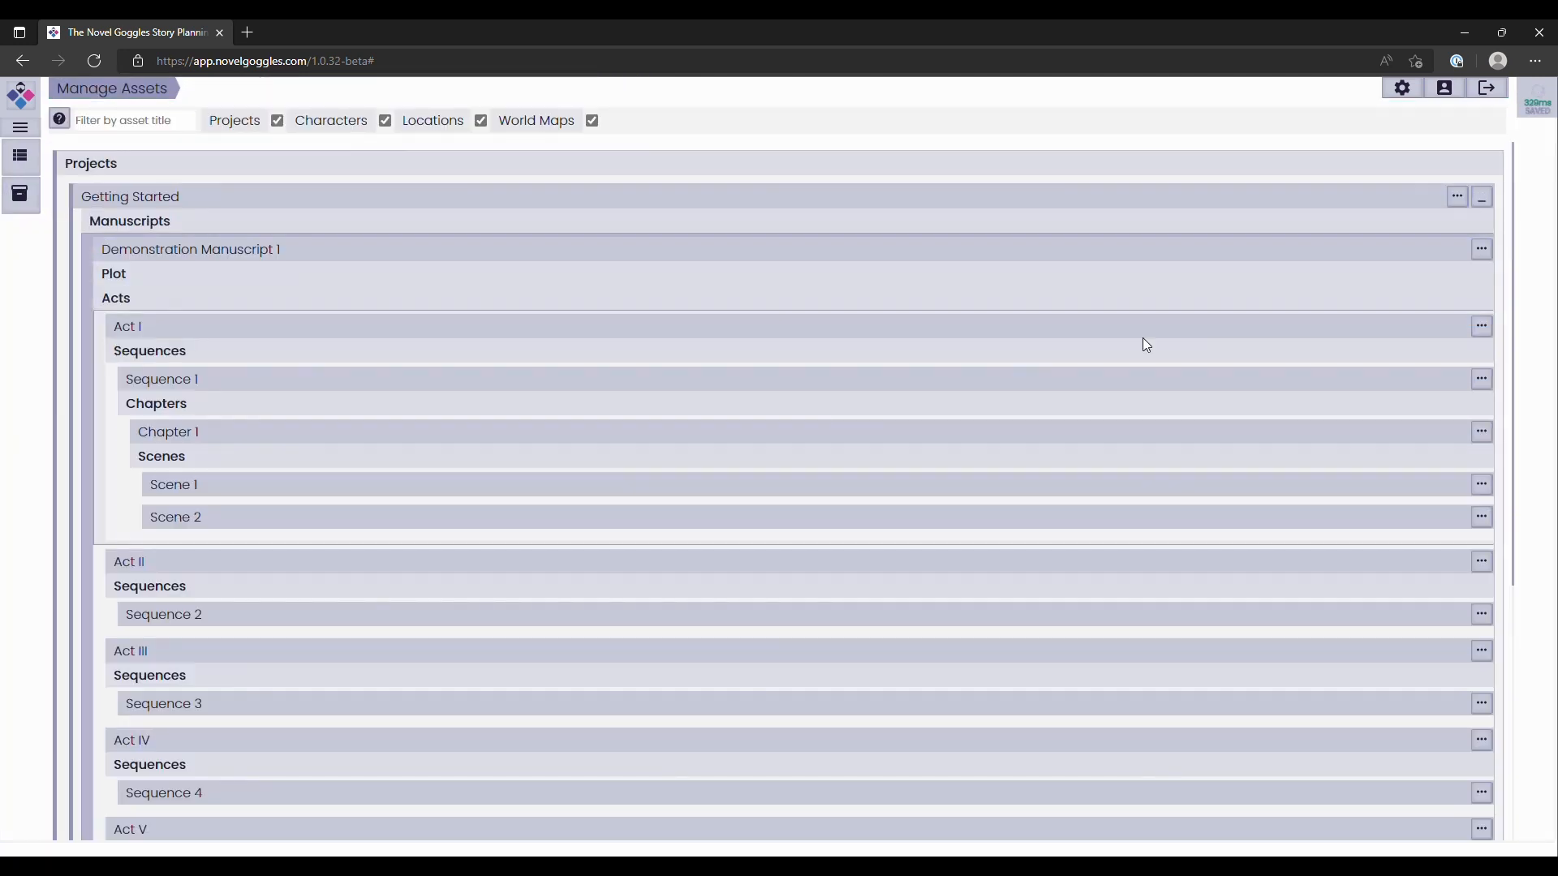
scroll(1120, 348, down, 5)
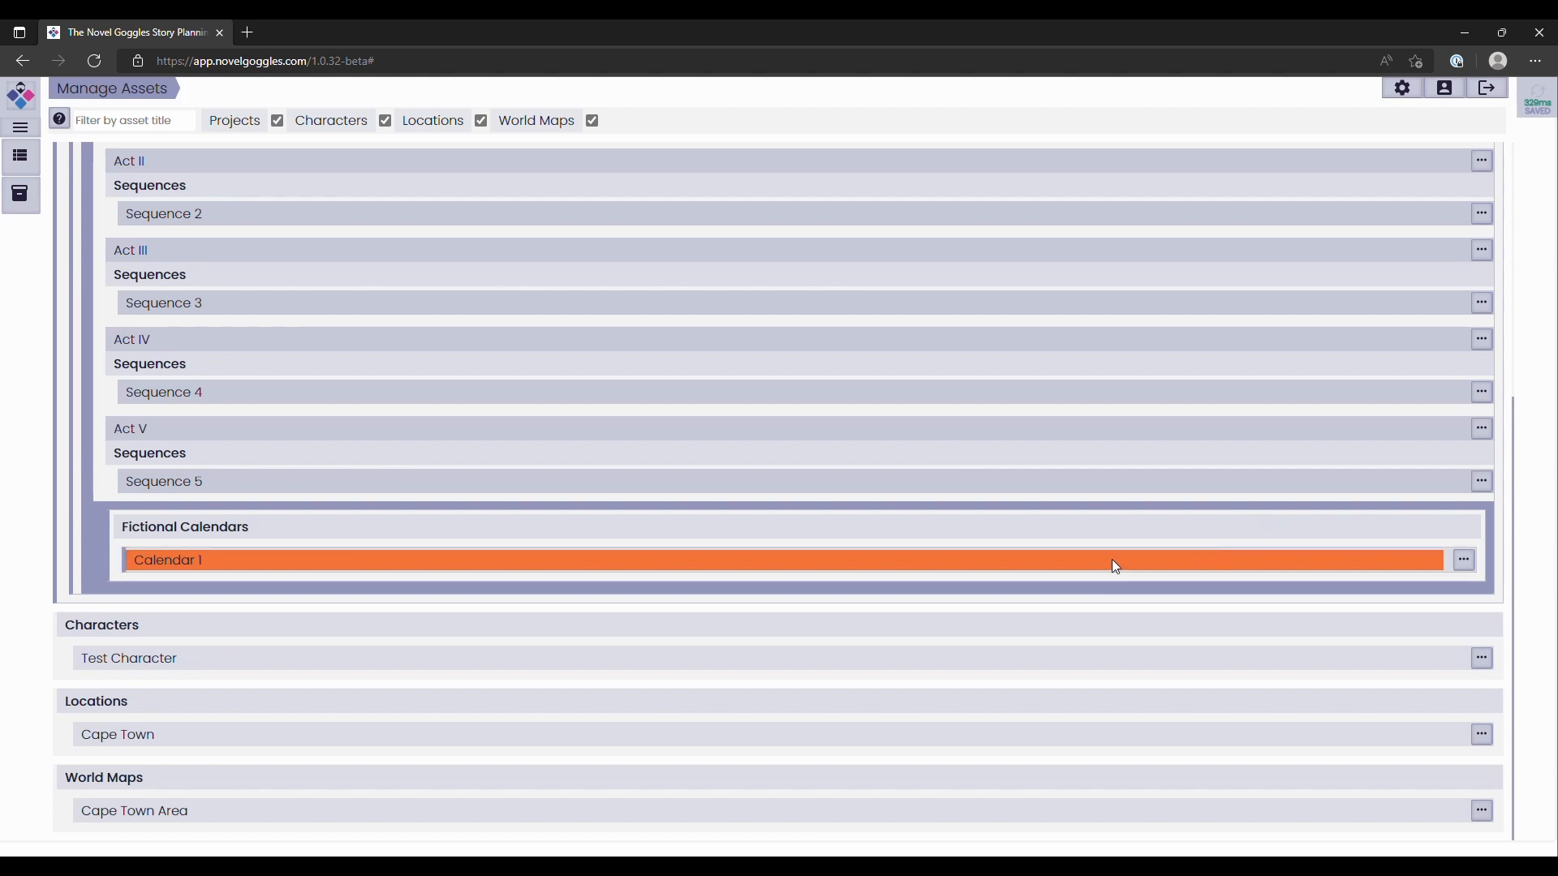
click(1466, 561)
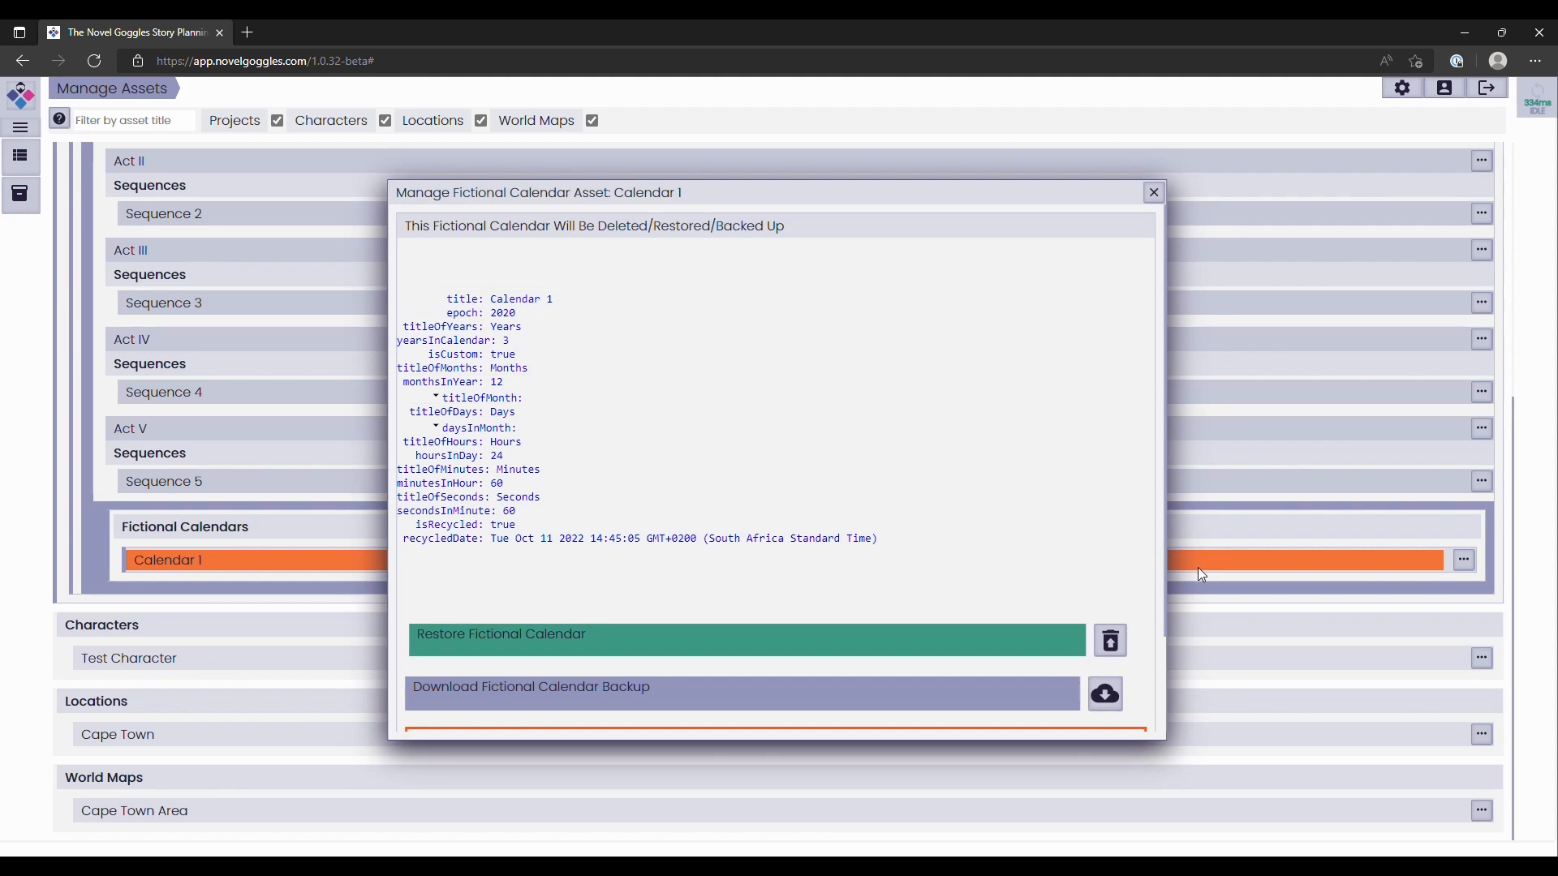
- Review Calendar 1's details and its restore and backup options, delete the fictional calendar forever, and dismiss the deletion notice
scroll(1066, 455, down, 2)
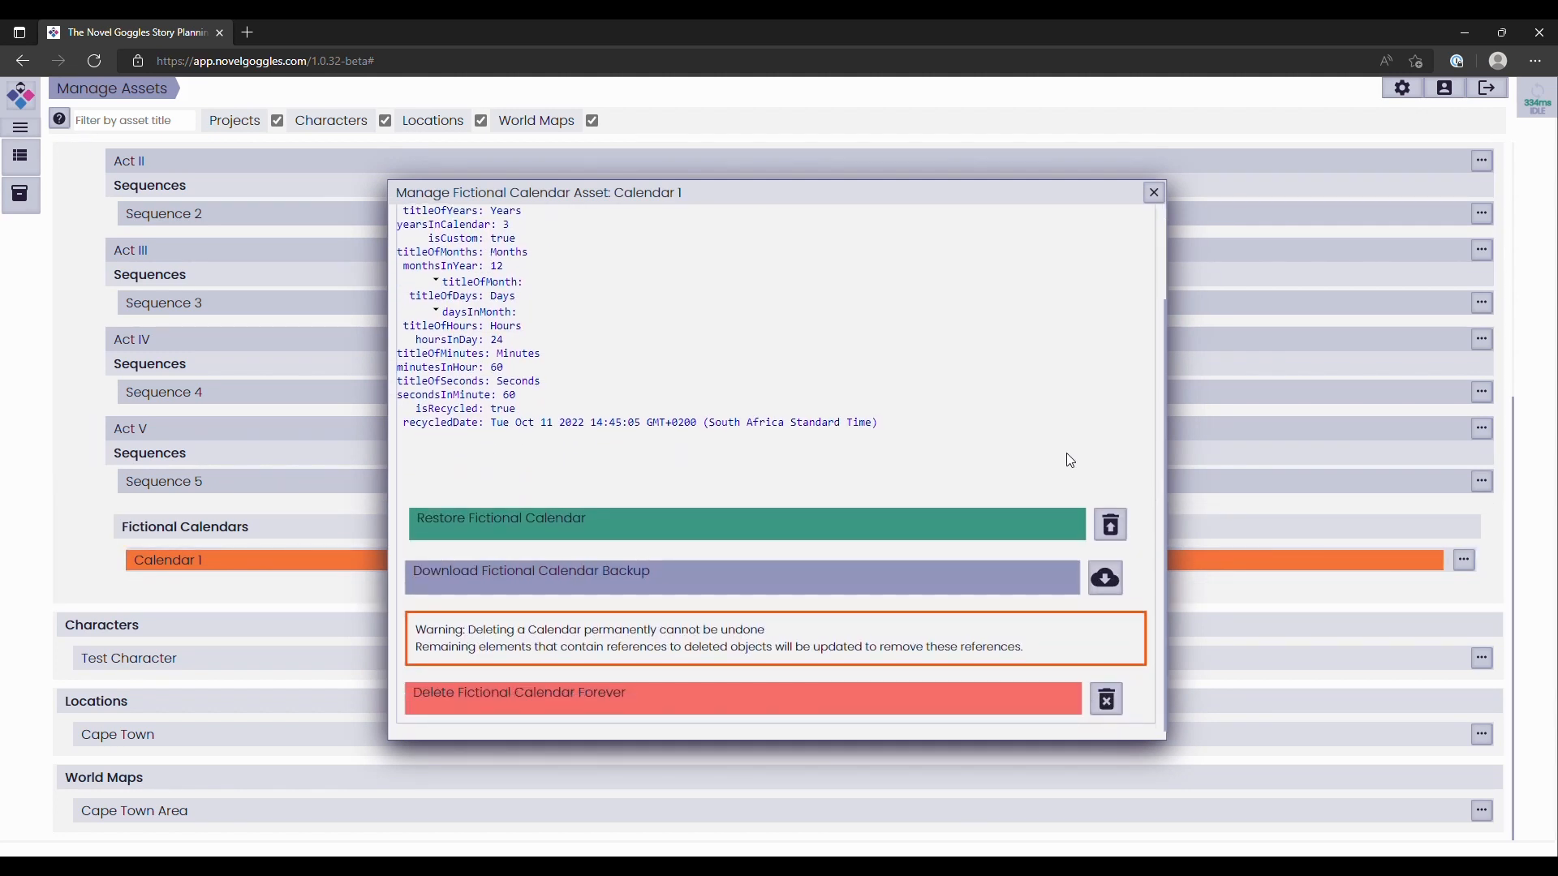
scroll(1067, 454, up, 2)
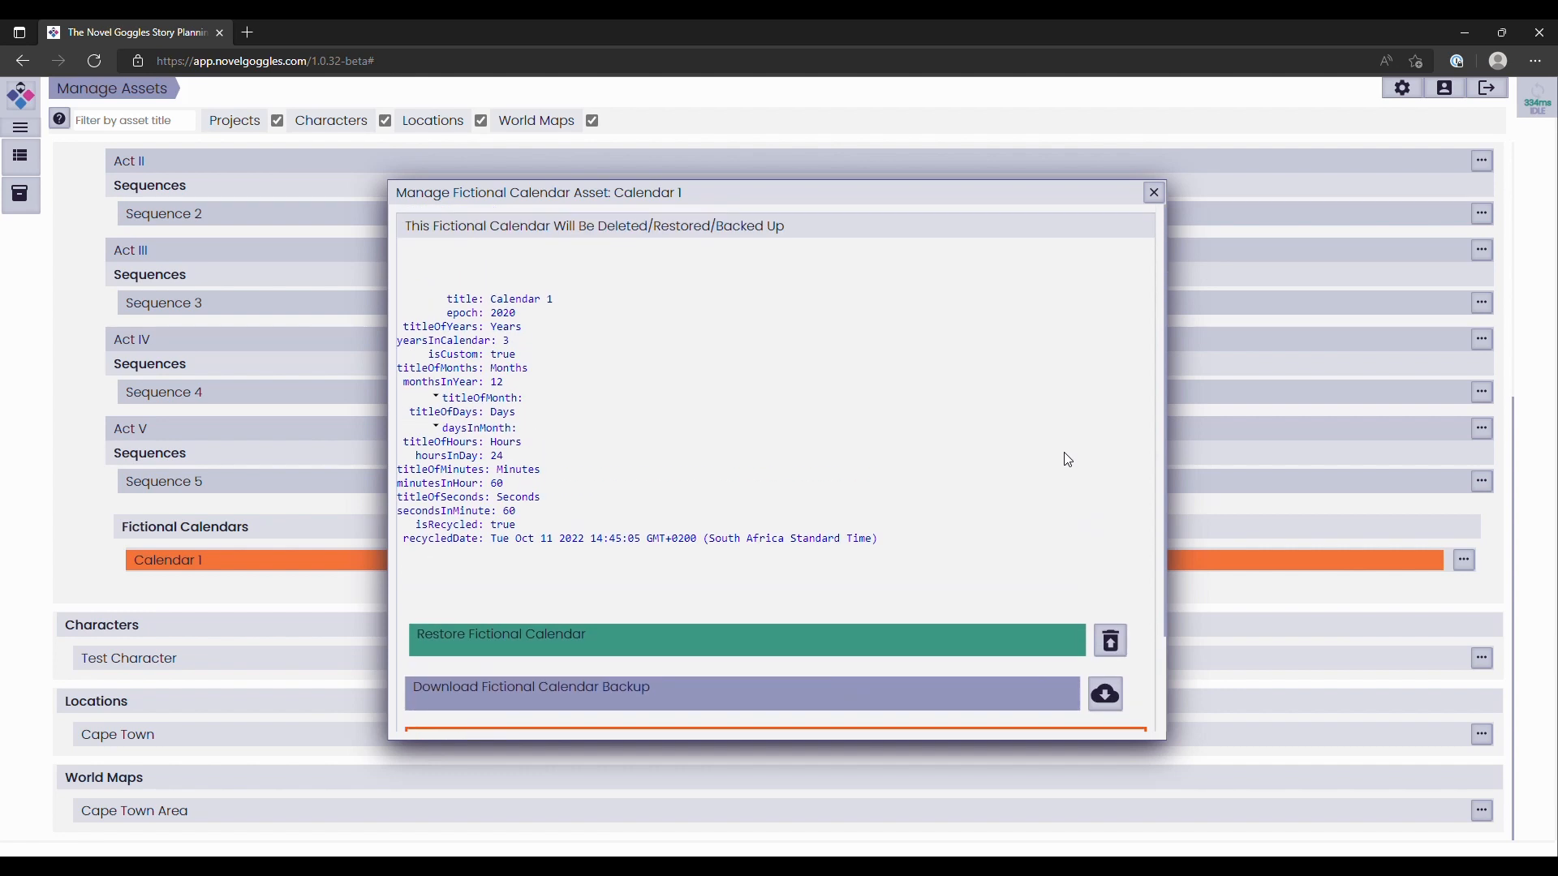
scroll(485, 358, down, 2)
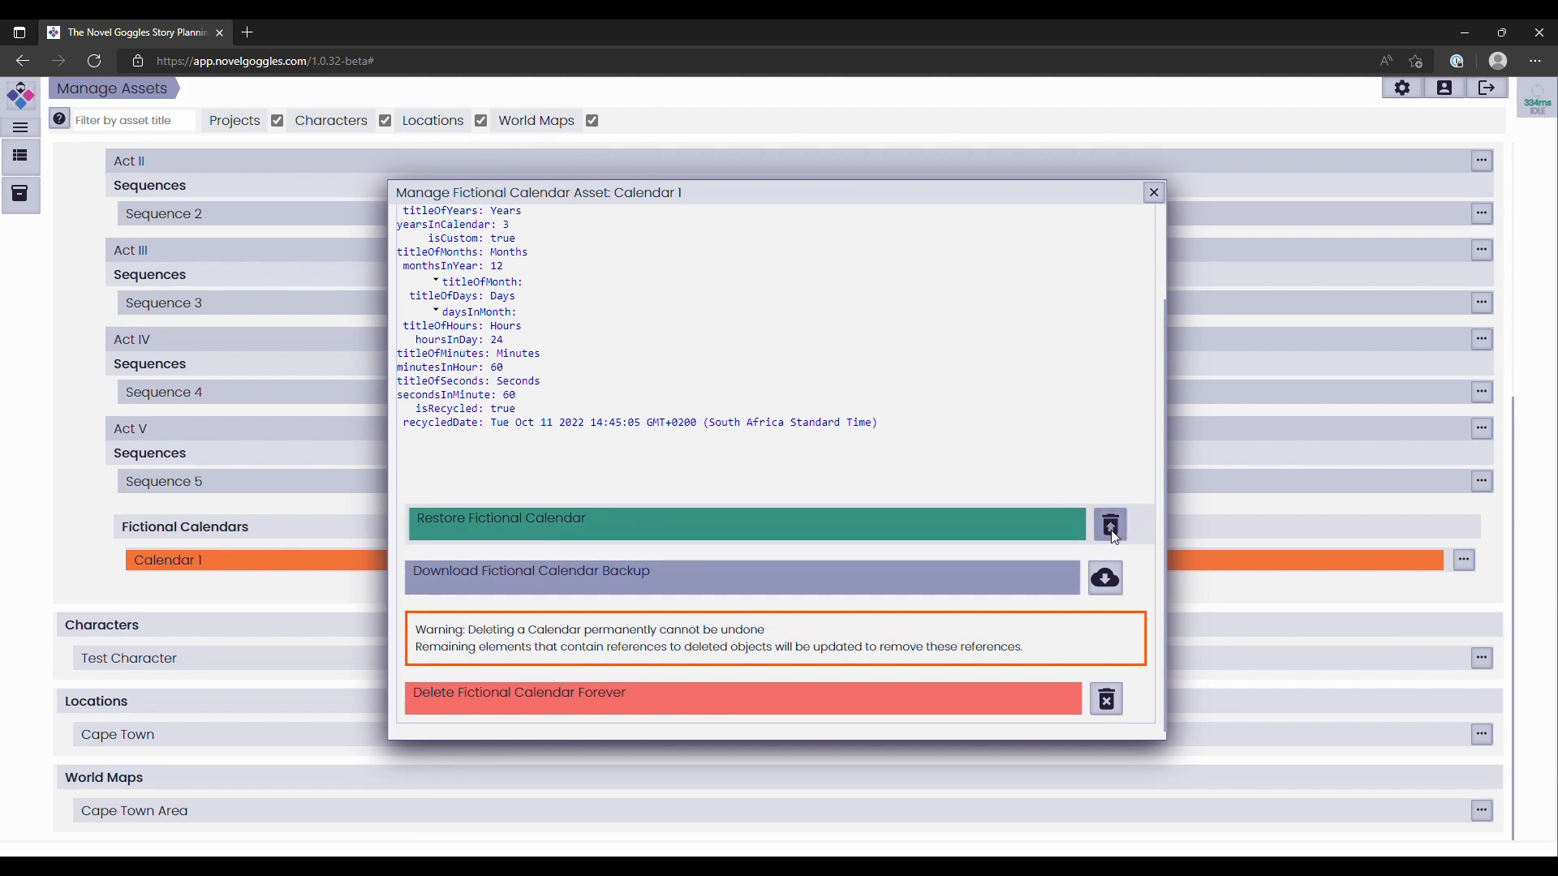
click(1116, 591)
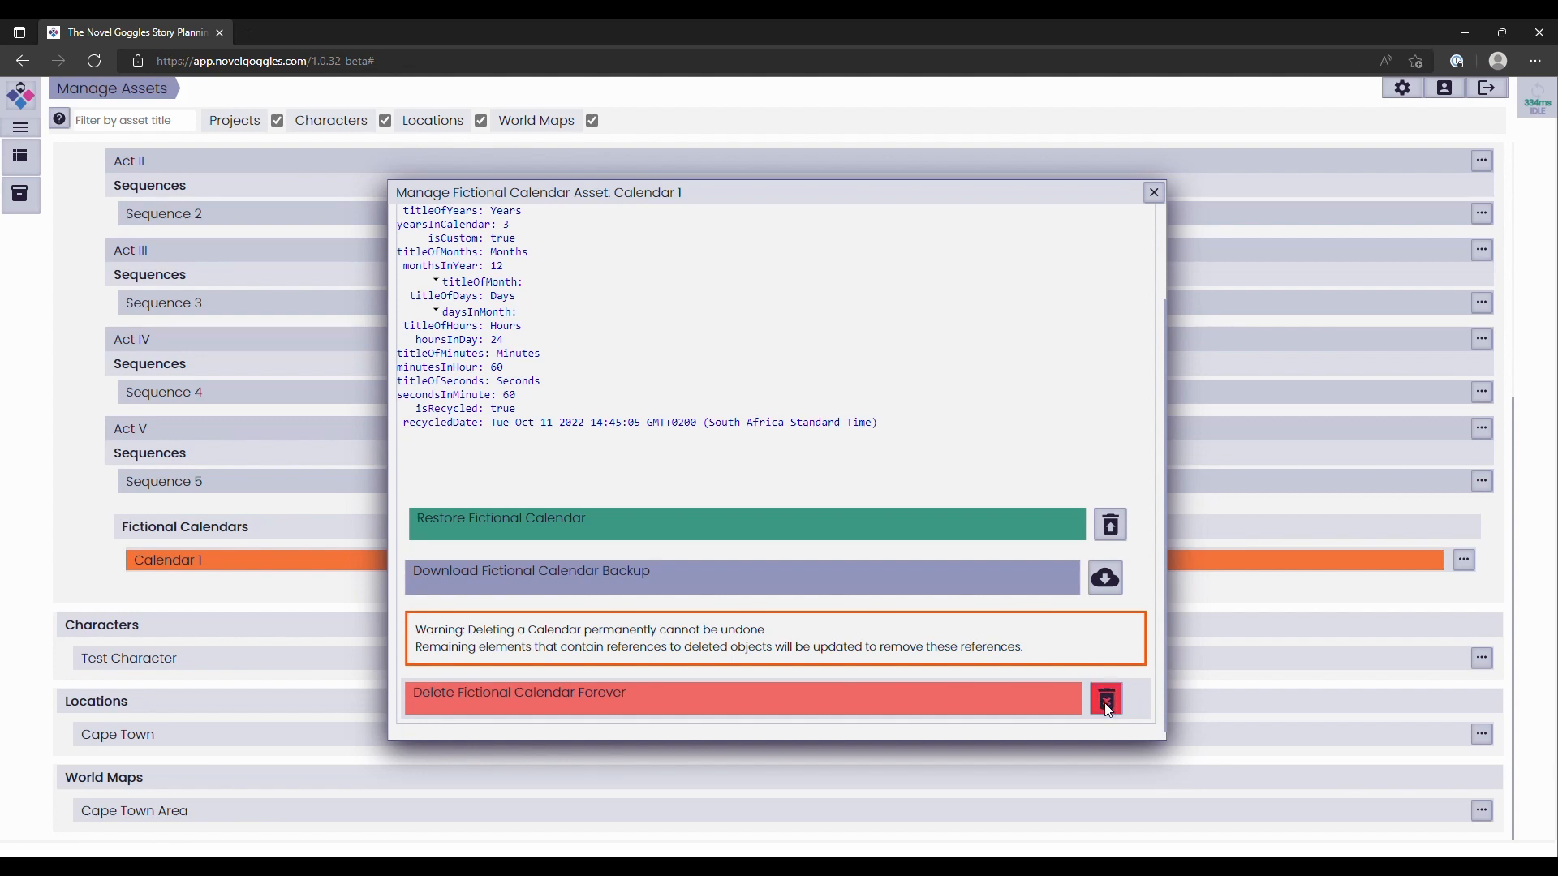
click(1109, 709)
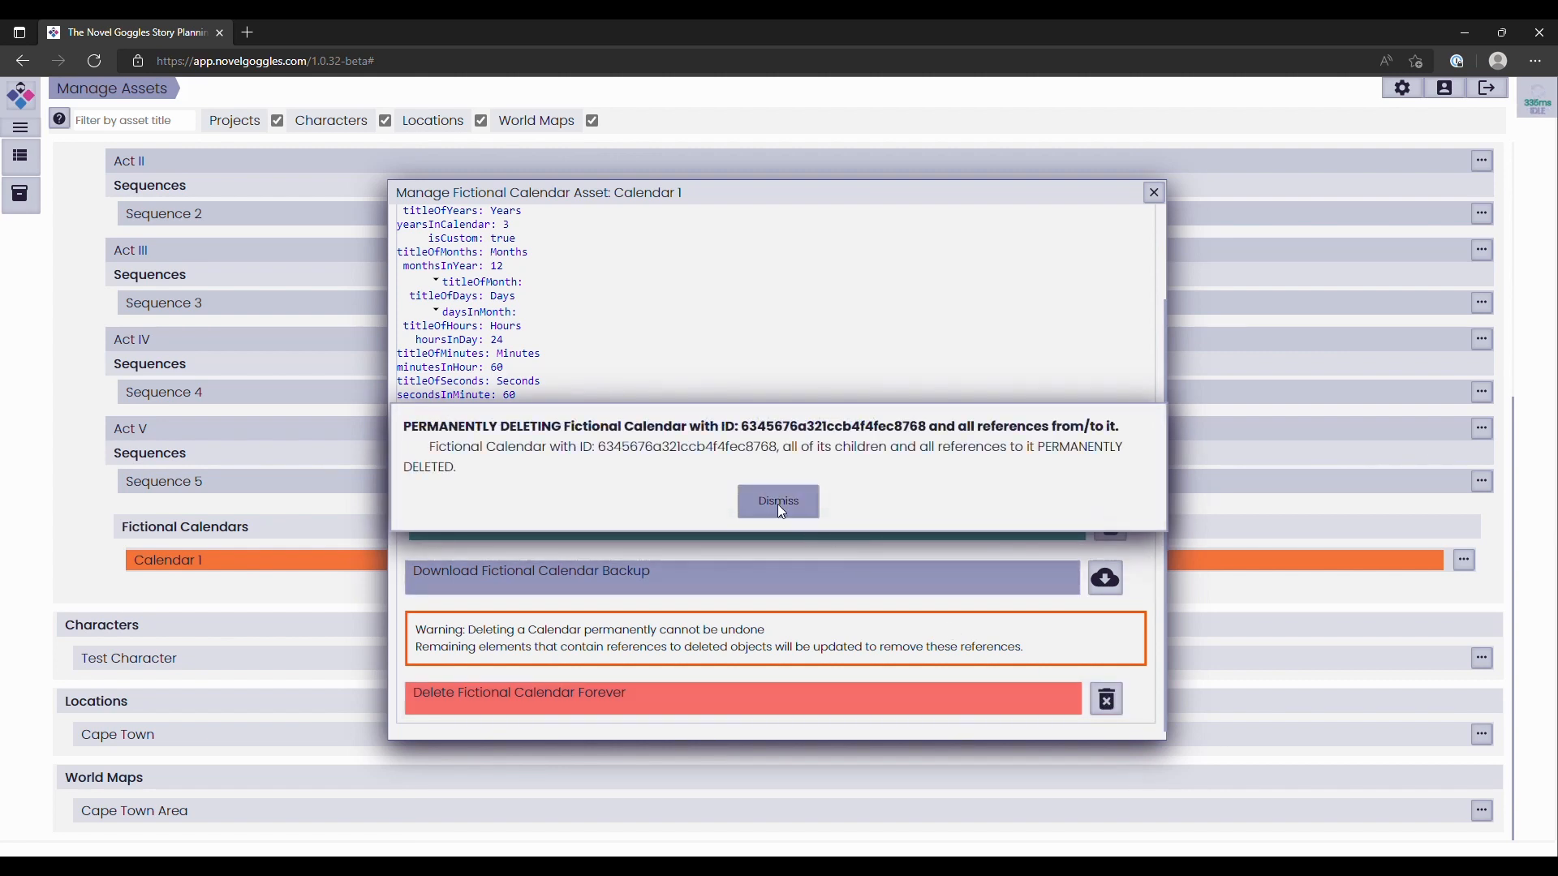
click(804, 509)
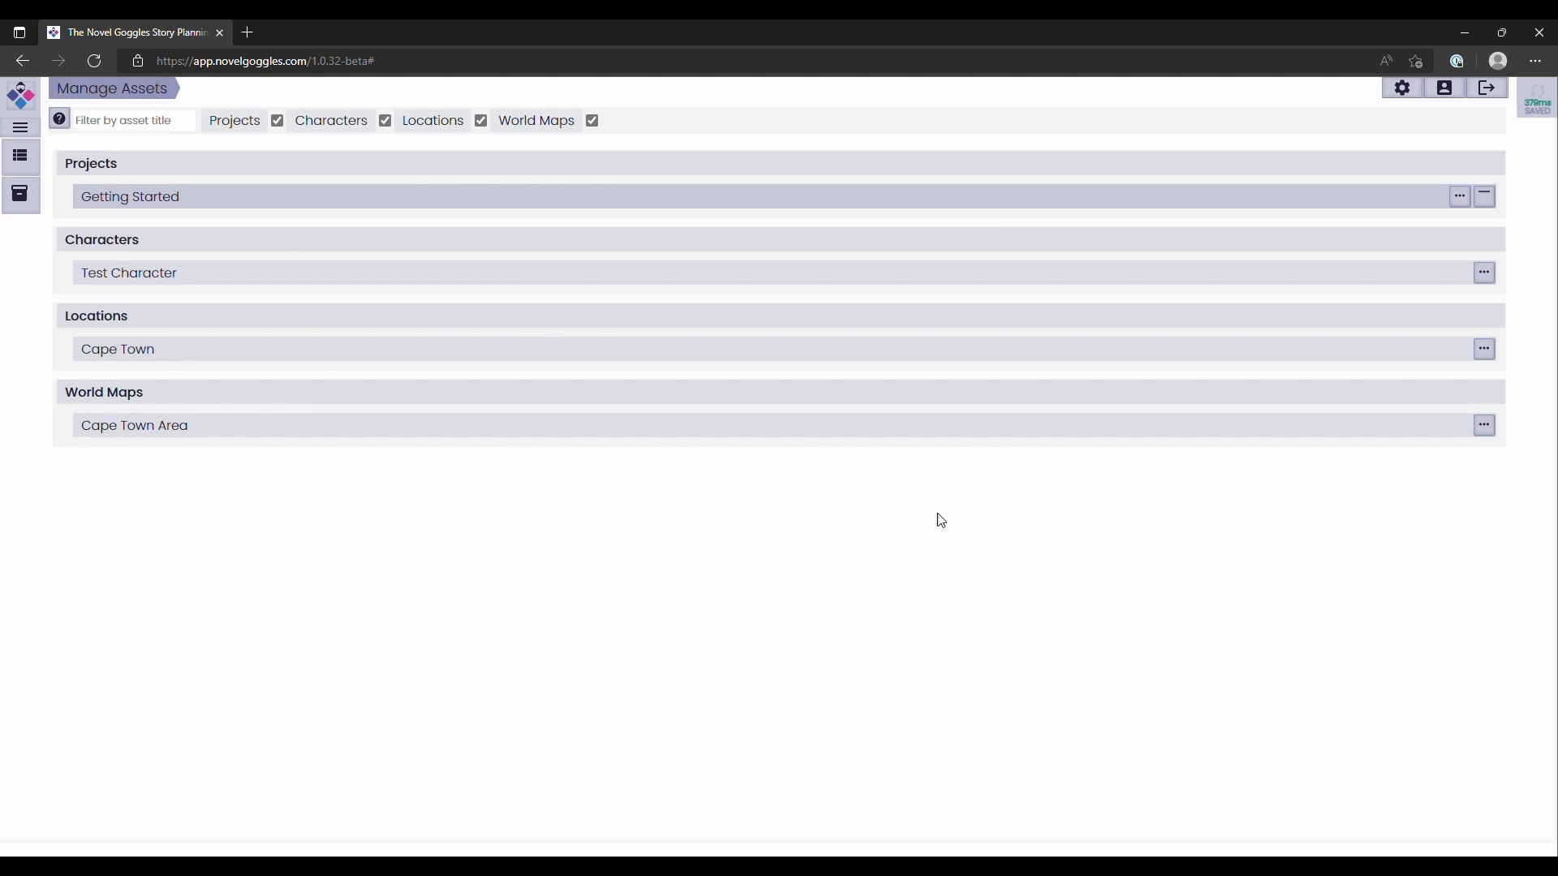
- Expand the Getting Started project again and check its asset list for the permanently deleted fictional calendar
click(1487, 199)
scroll(1191, 377, down, 4)
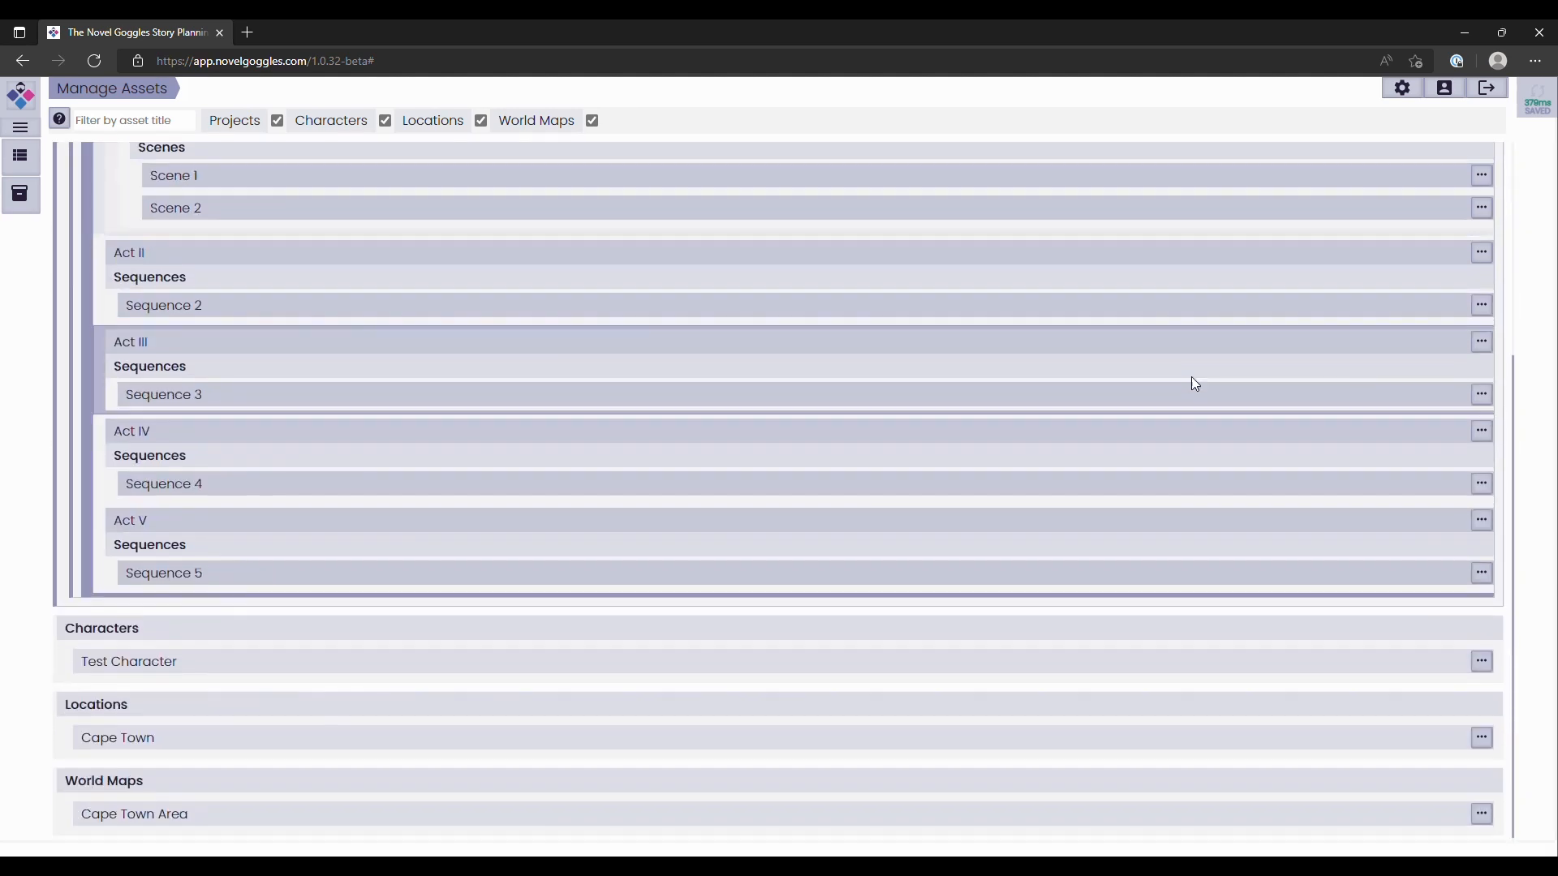
scroll(1186, 382, up, 2)
scroll(1186, 388, up, 2)
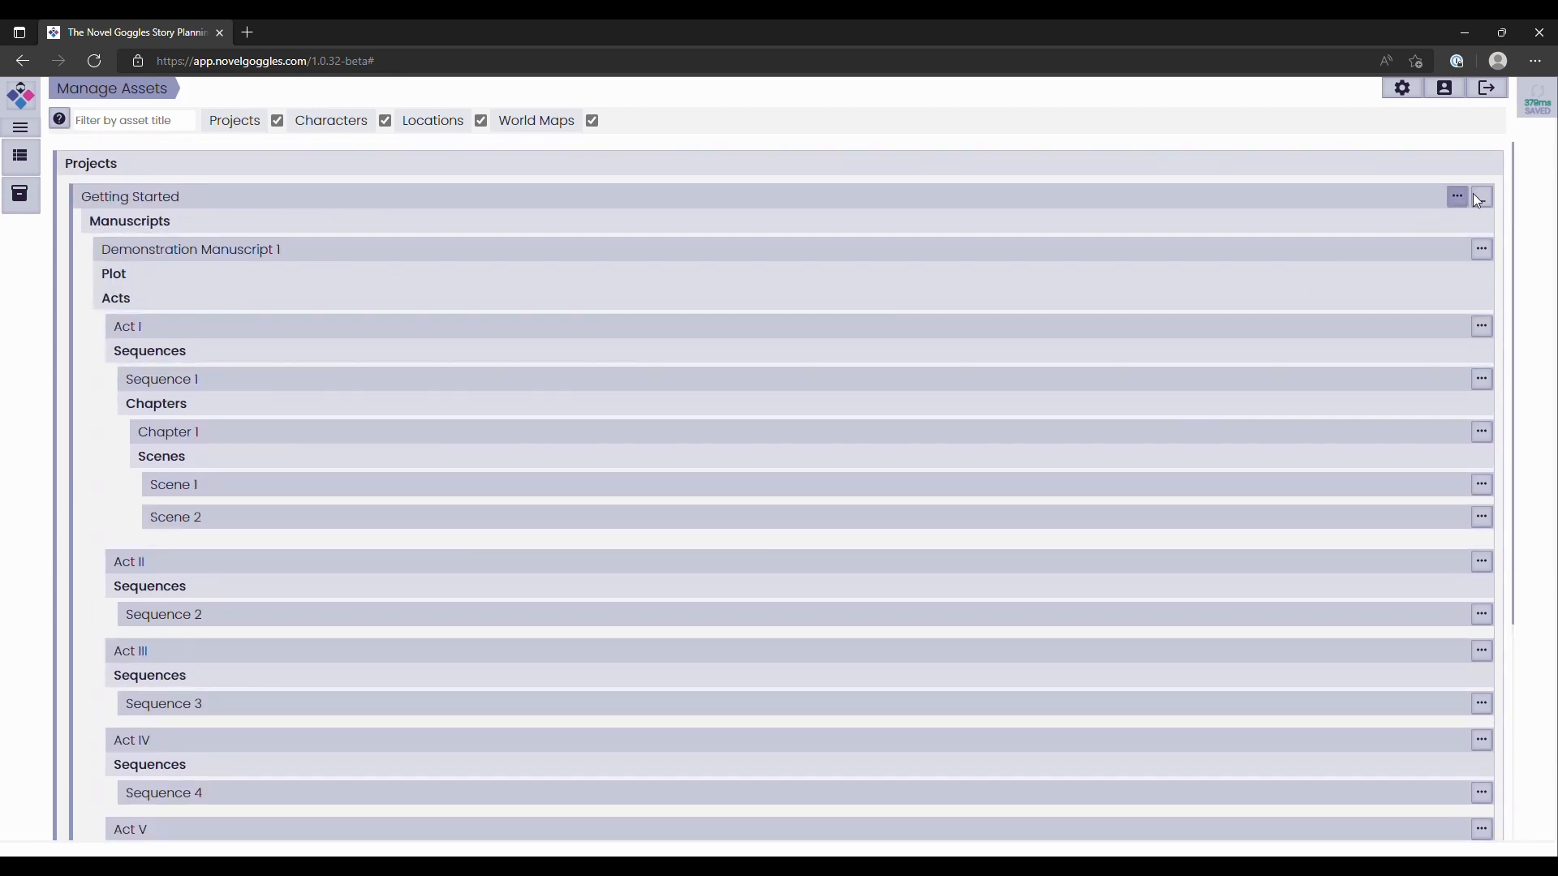